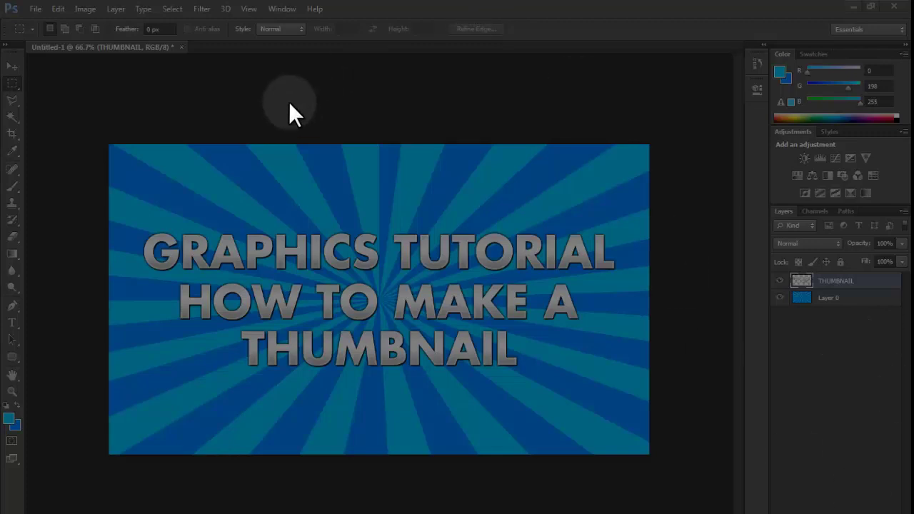
- Create a new 1280 × 720 pixel document at 72 pixels/inch in RGB colour with a white background
left_click(182, 329)
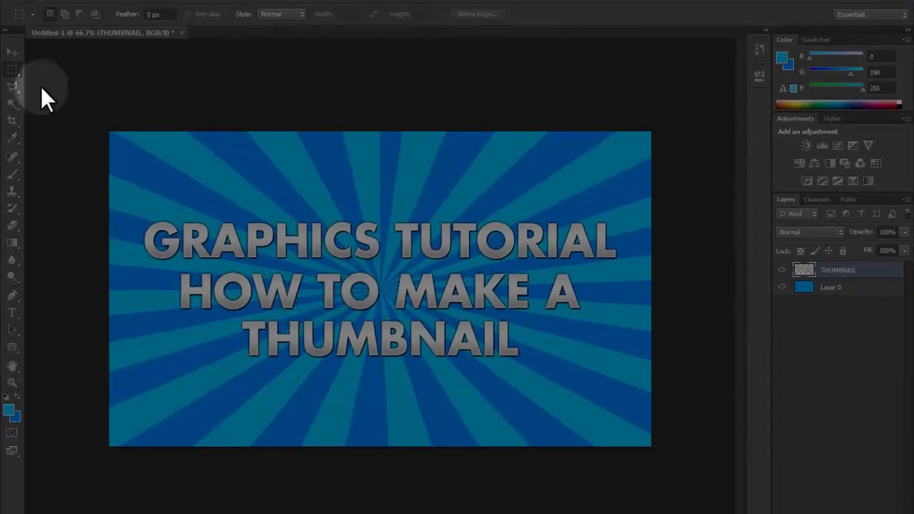
left_click(32, 7)
left_click(34, 8)
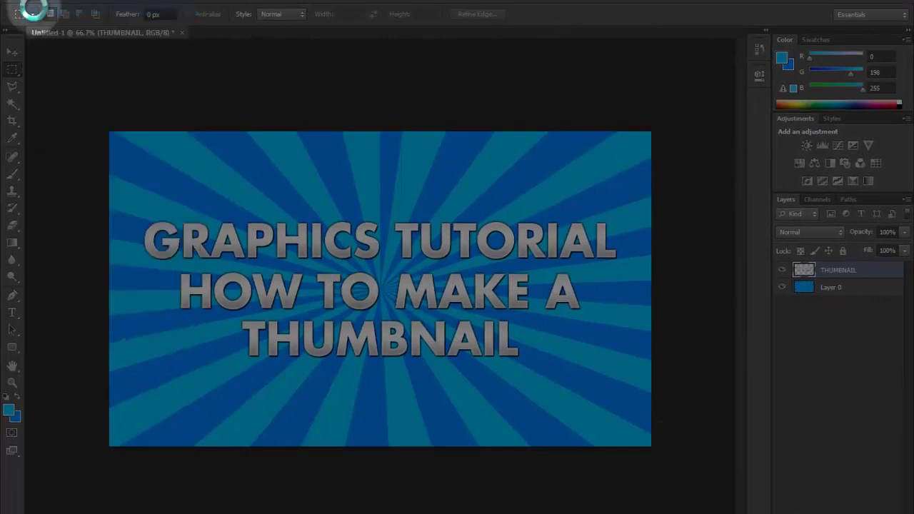
left_click(438, 184)
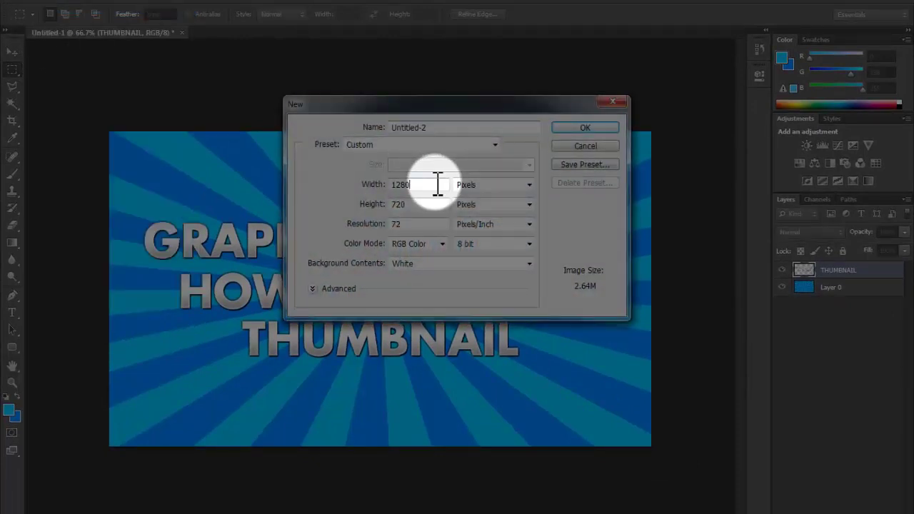
left_click_drag(414, 183, 388, 189)
left_click(421, 205)
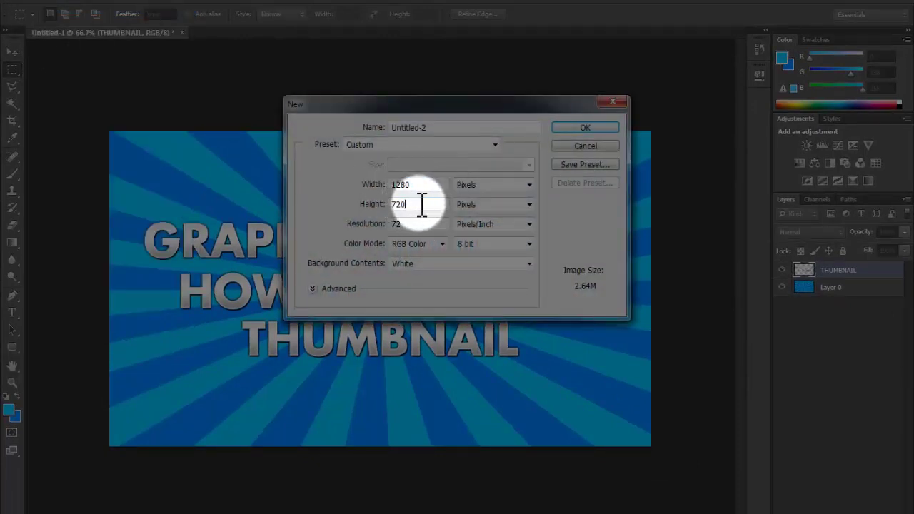
left_click_drag(408, 225, 385, 227)
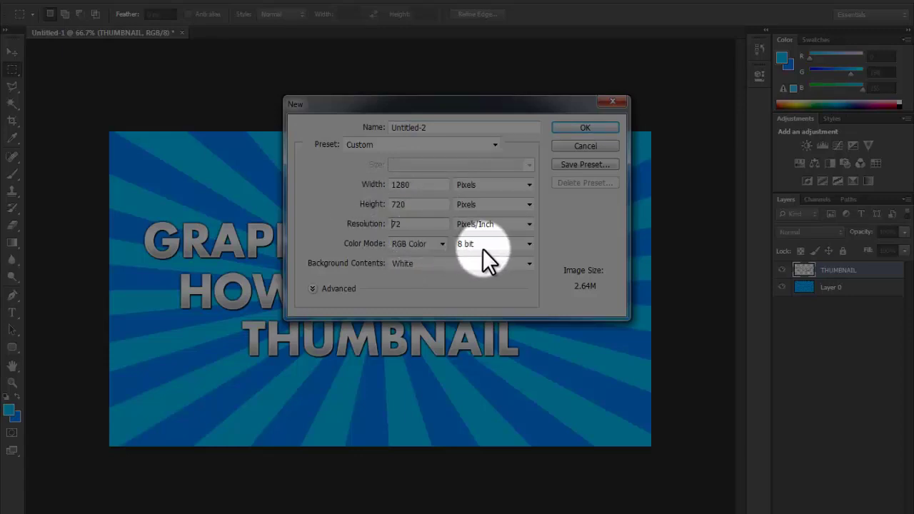
left_click(585, 128)
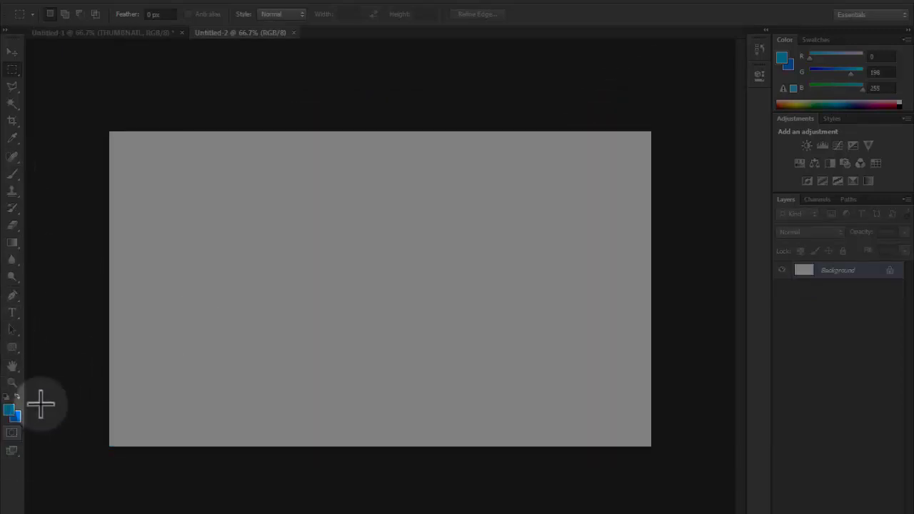
- Reset the colours to default and set the foreground colour to bright green (RGB 144, 255, 0)
left_click(7, 398)
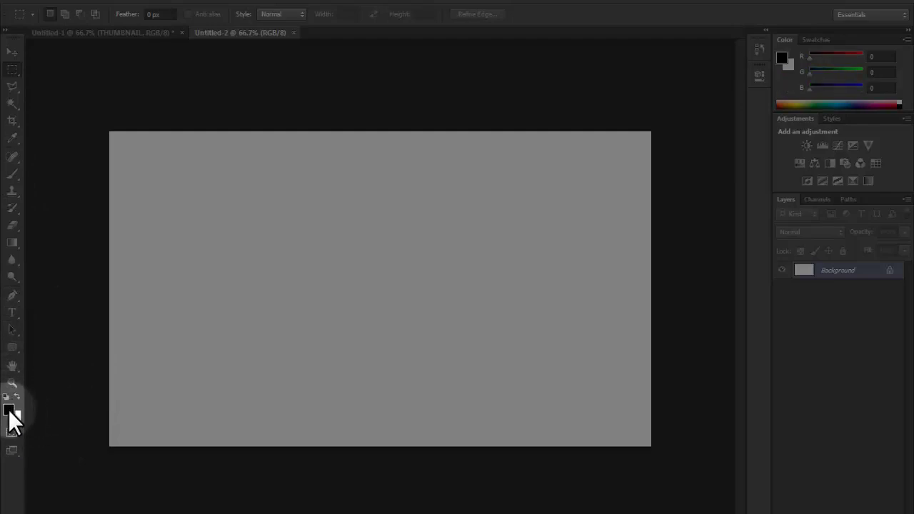
left_click(8, 410)
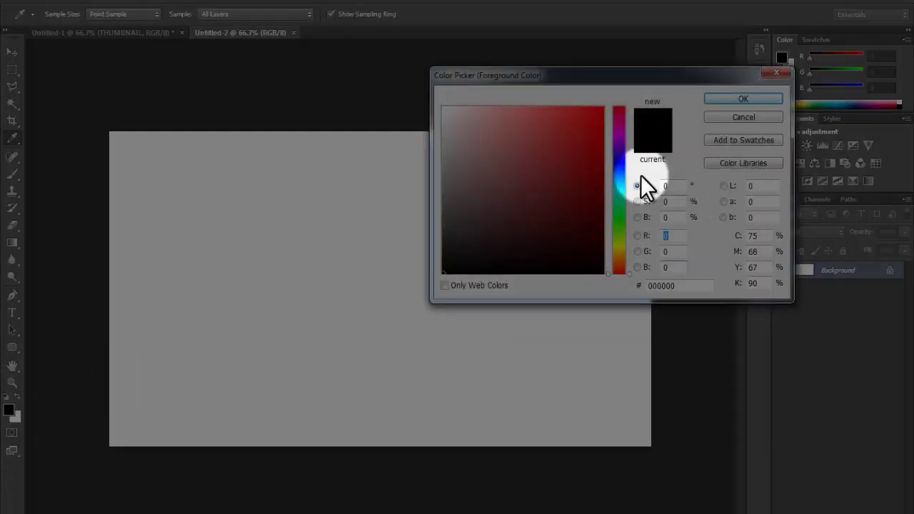
left_click(615, 235)
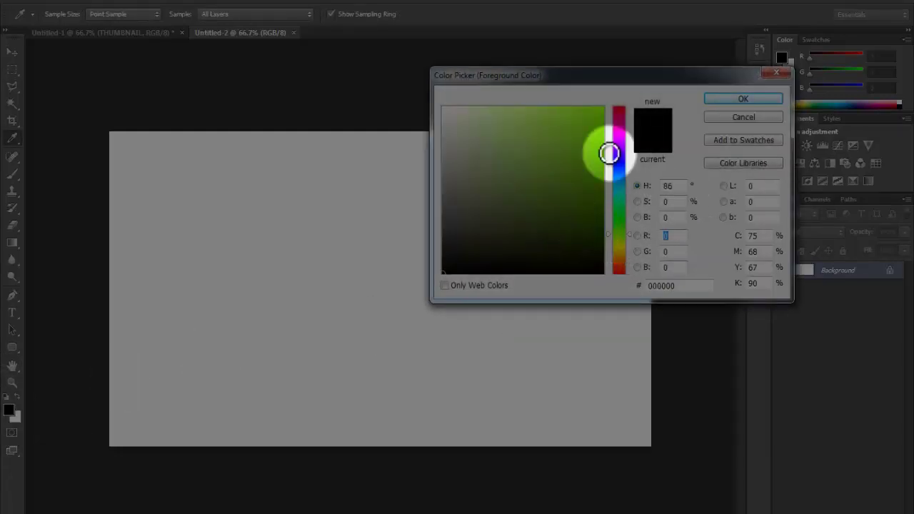
left_click(608, 153)
left_click(746, 99)
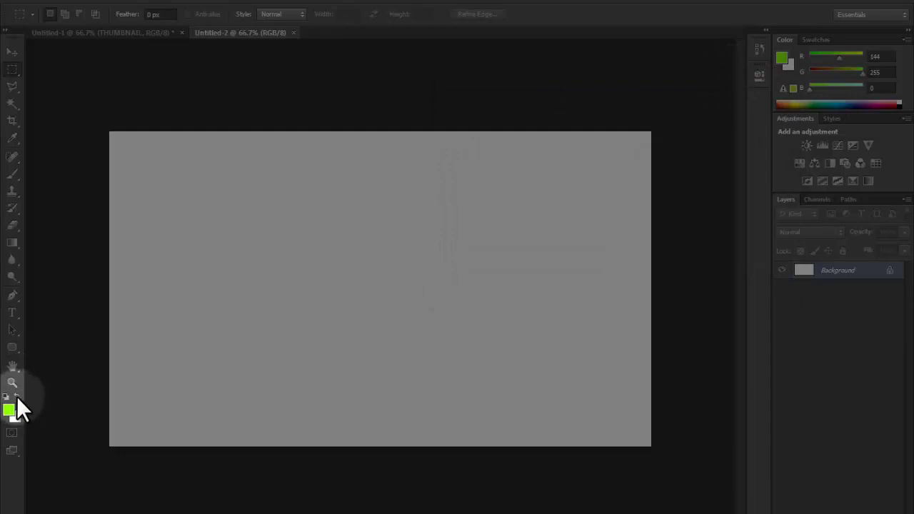
- Choose a darker green (RGB 85, 153, 0) as the background colour, with the bright green as the foreground colour
left_click(17, 396)
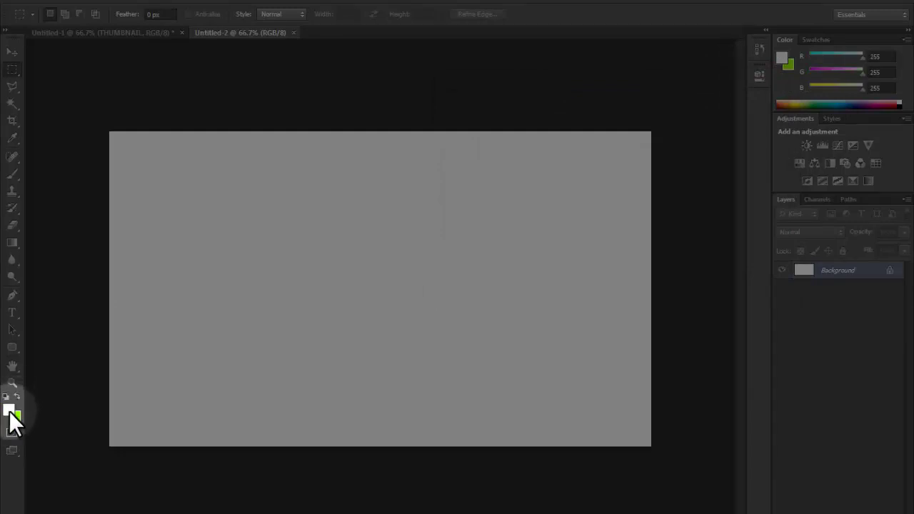
left_click(8, 412)
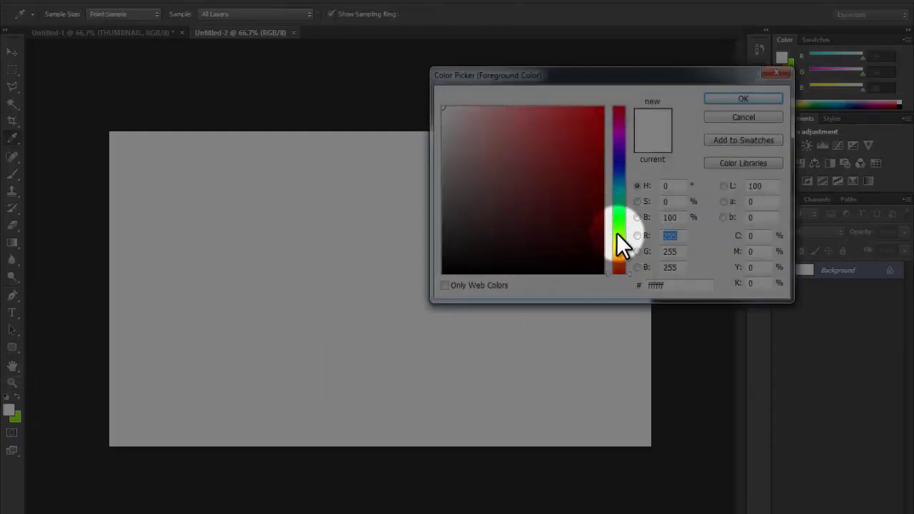
left_click(20, 416)
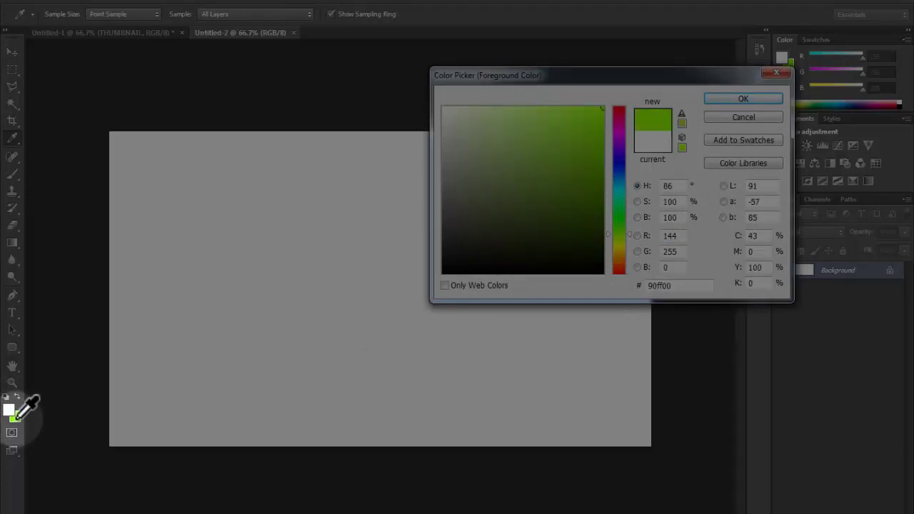
left_click_drag(582, 199, 632, 172)
left_click(743, 97)
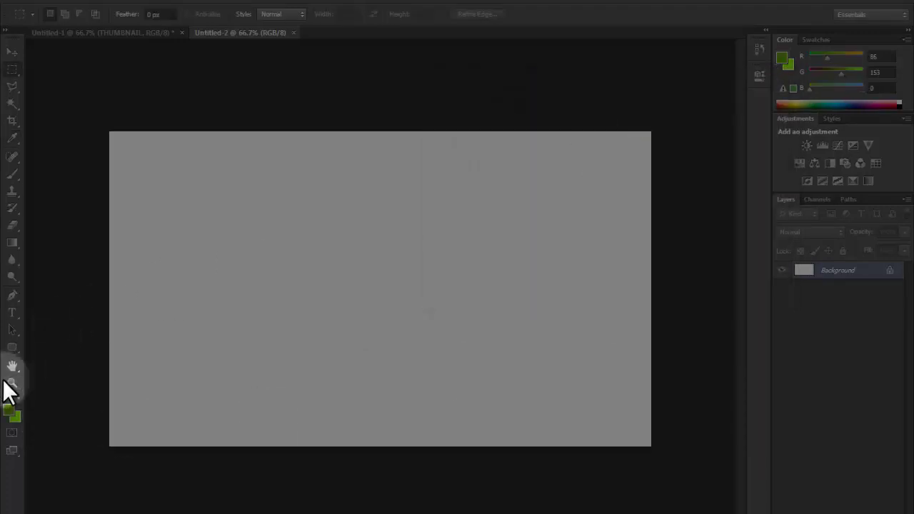
left_click(17, 397)
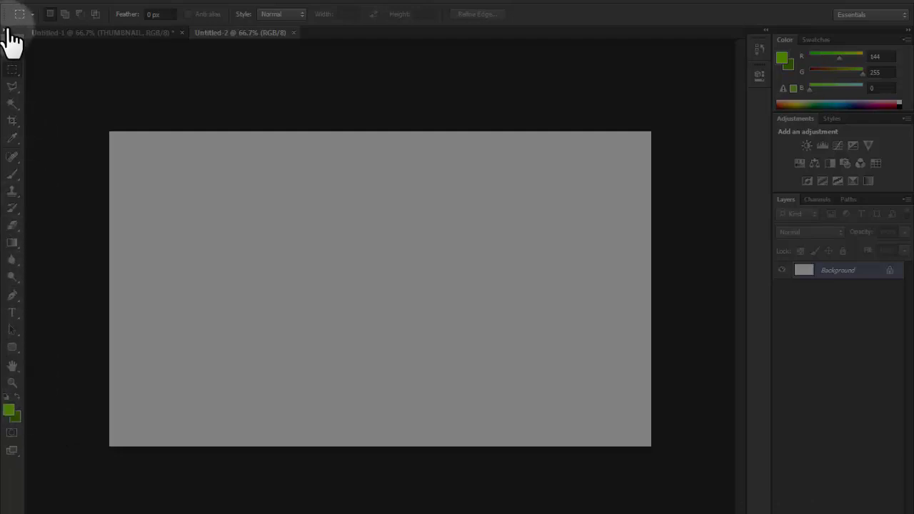
- Fill the canvas from top to bottom with a linear foreground-to-background gradient and convert the Background into a regular layer
left_click(11, 242)
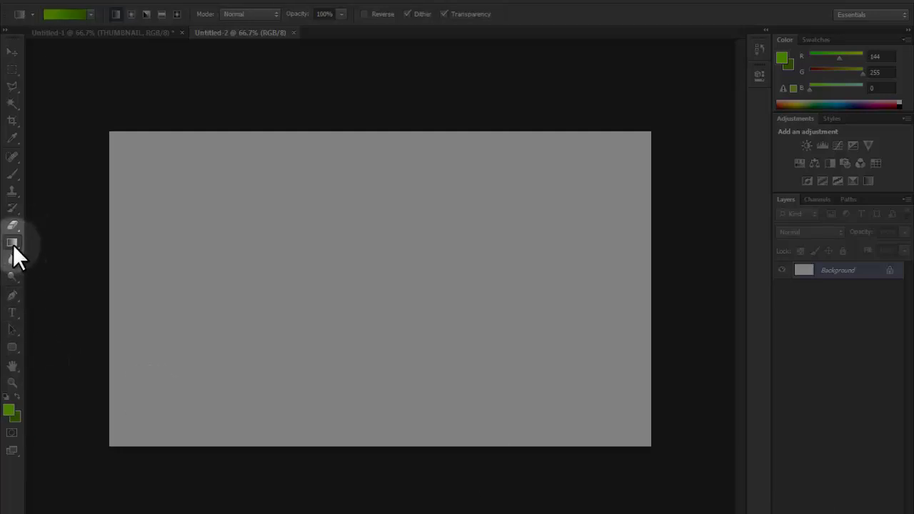
mouse_move(13, 245)
left_mouse_down()
mouse_move(33, 252)
mouse_move(14, 243)
left_mouse_up()
left_click(43, 241)
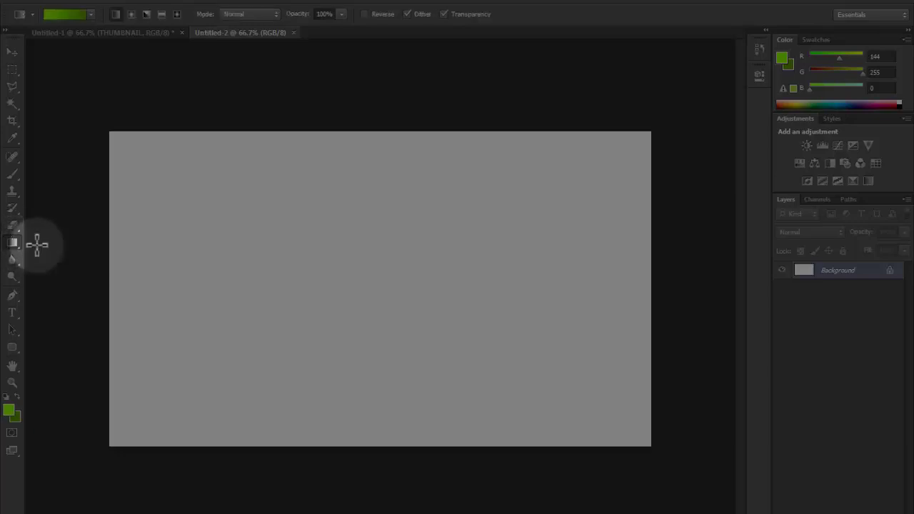
left_click(91, 14)
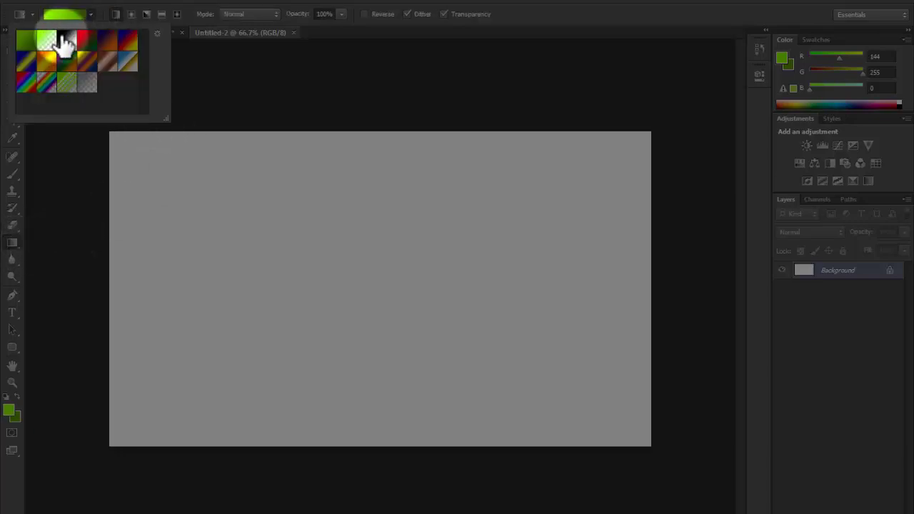
left_click(25, 41)
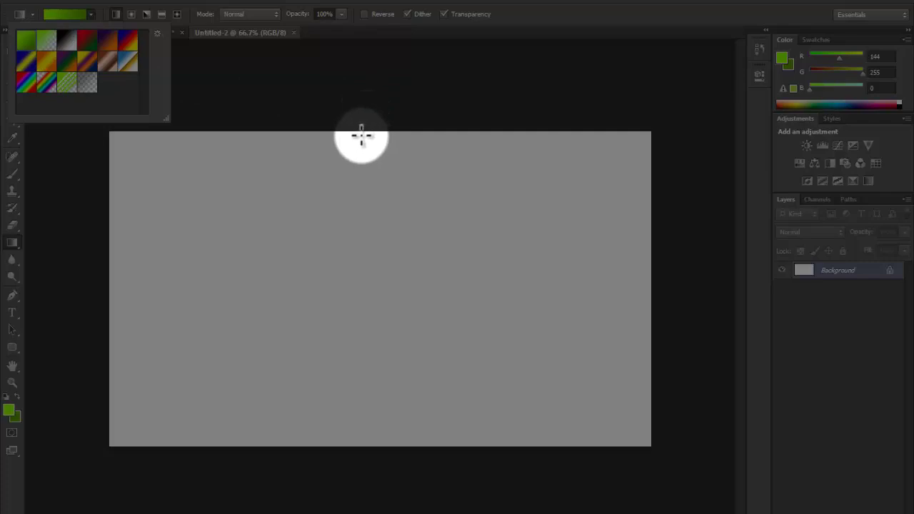
left_click_drag(369, 135, 330, 435)
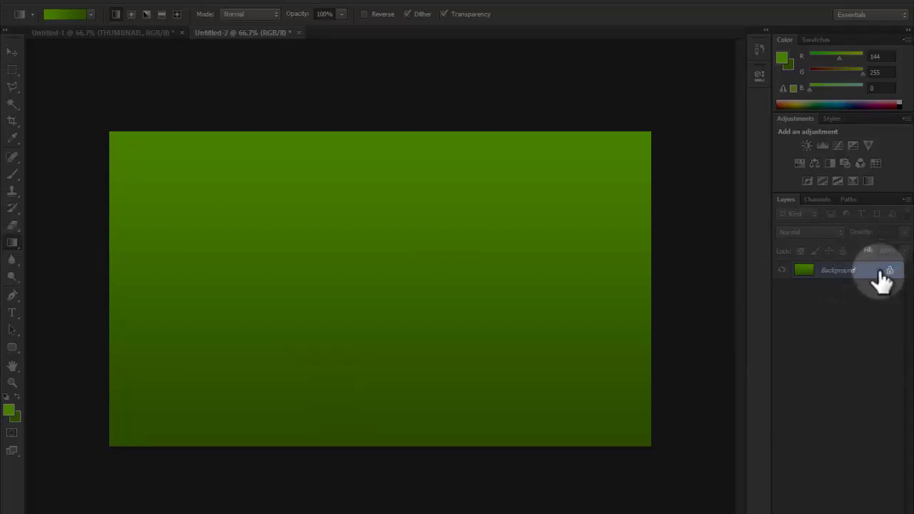
double_click(835, 274)
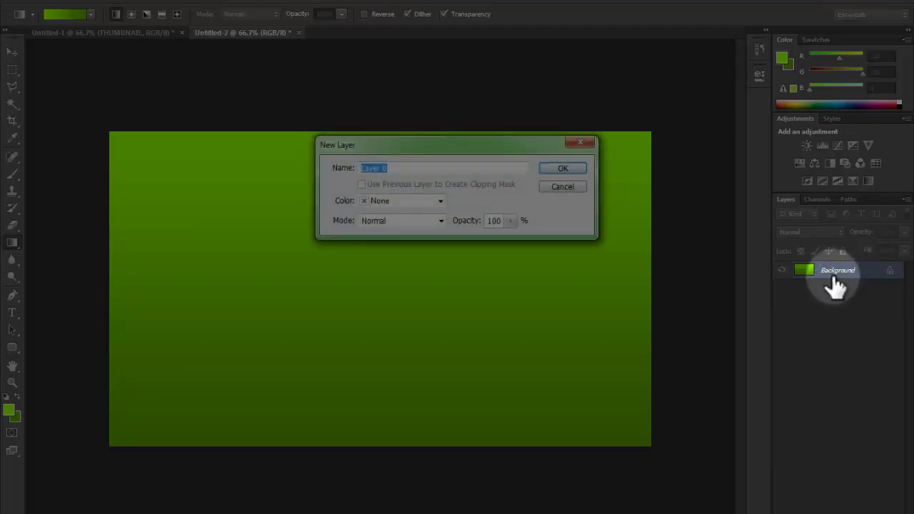
left_click(564, 169)
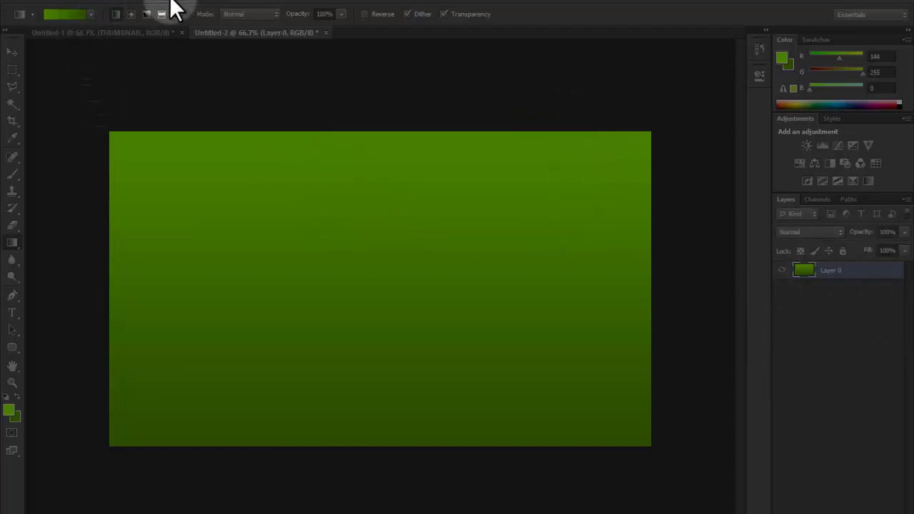
left_click(198, 2)
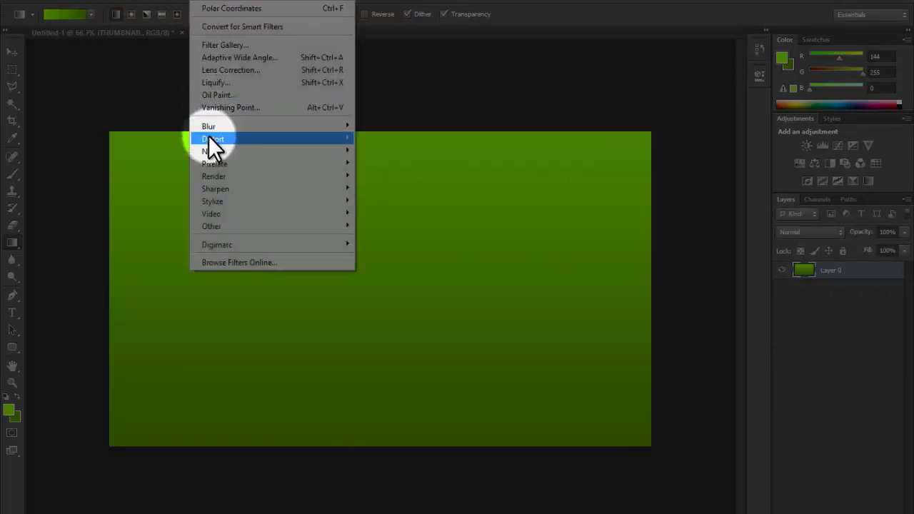
mouse_move(349, 141)
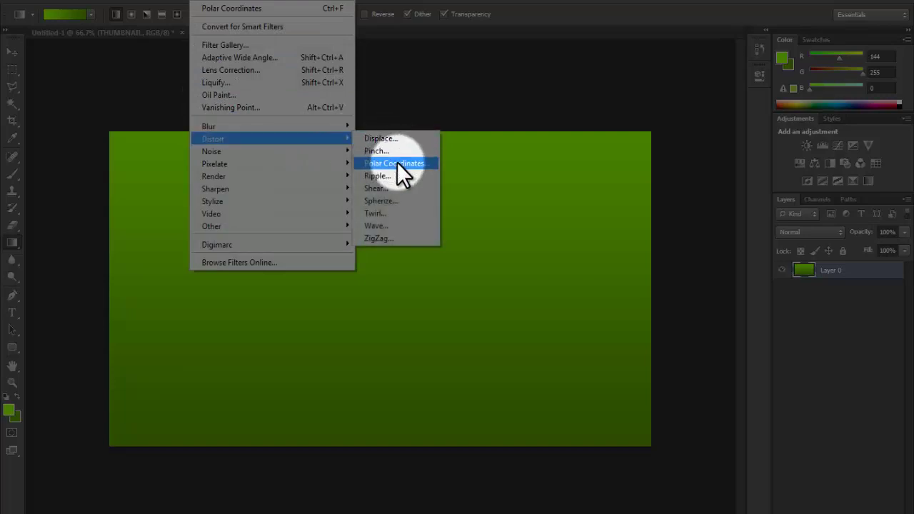
left_click(398, 163)
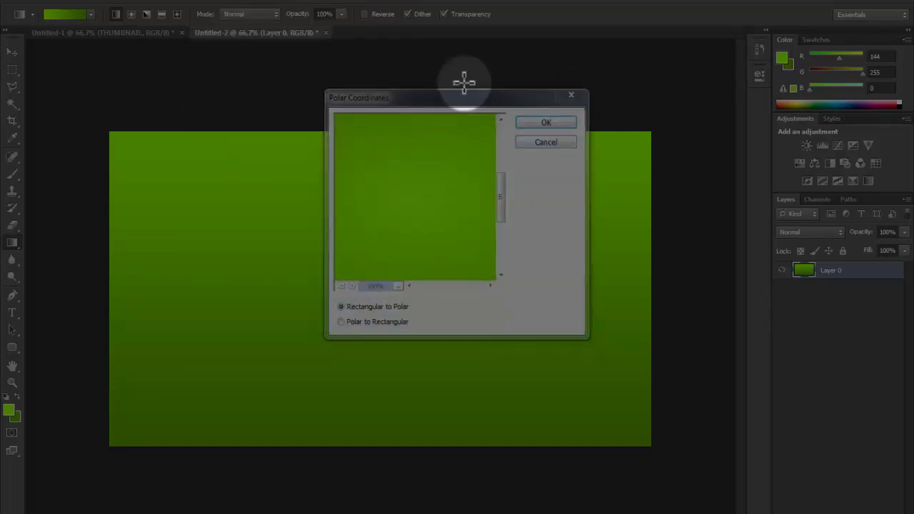
- Apply a Wave distortion to the gradient: Sine type, wavelength 32–33, amplitude 205–206, scale 100%, repeating edge pixels
left_click(191, 2)
mouse_move(247, 136)
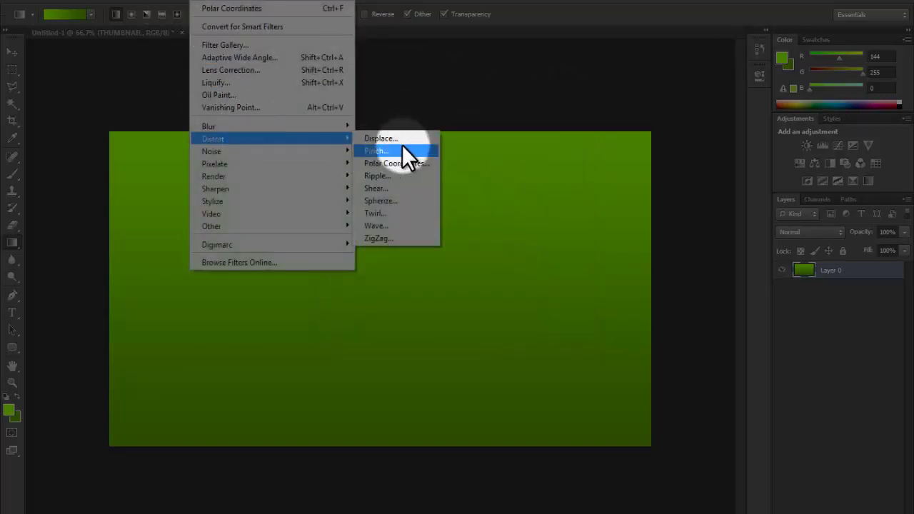
left_click(395, 223)
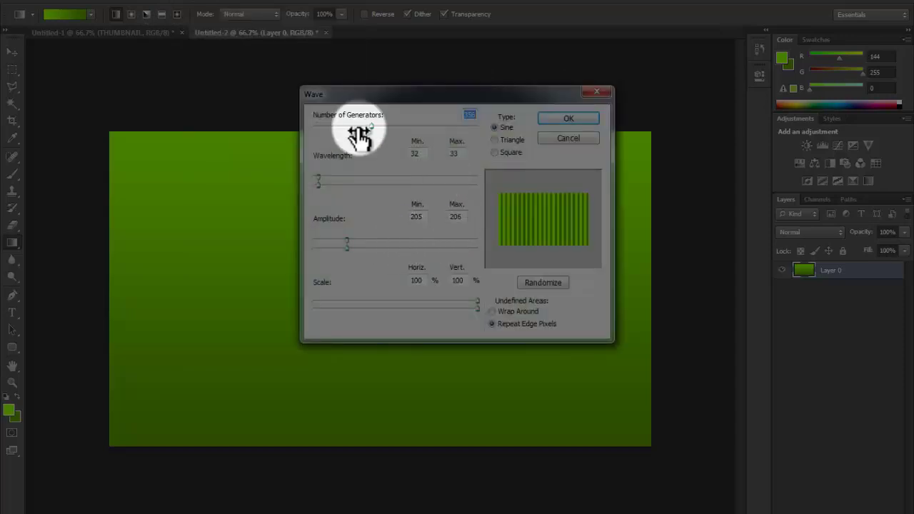
left_click_drag(447, 98, 415, 122)
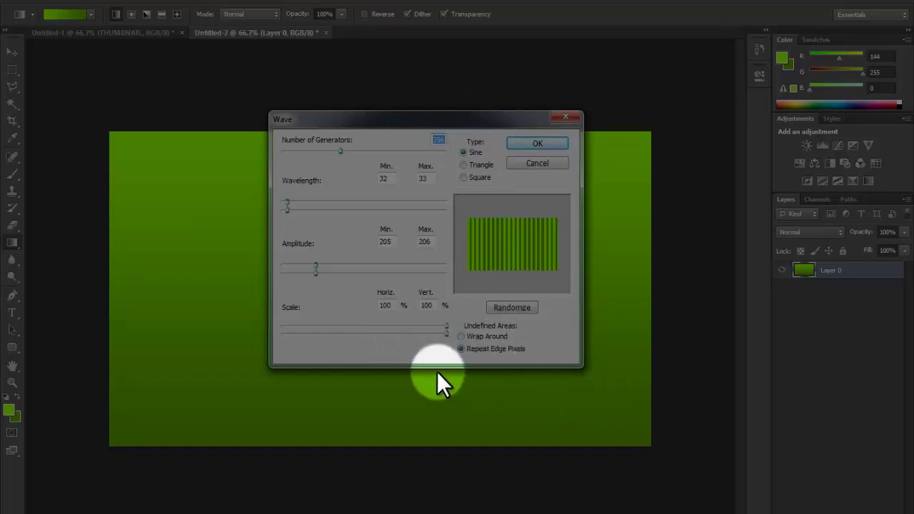
left_click(532, 143)
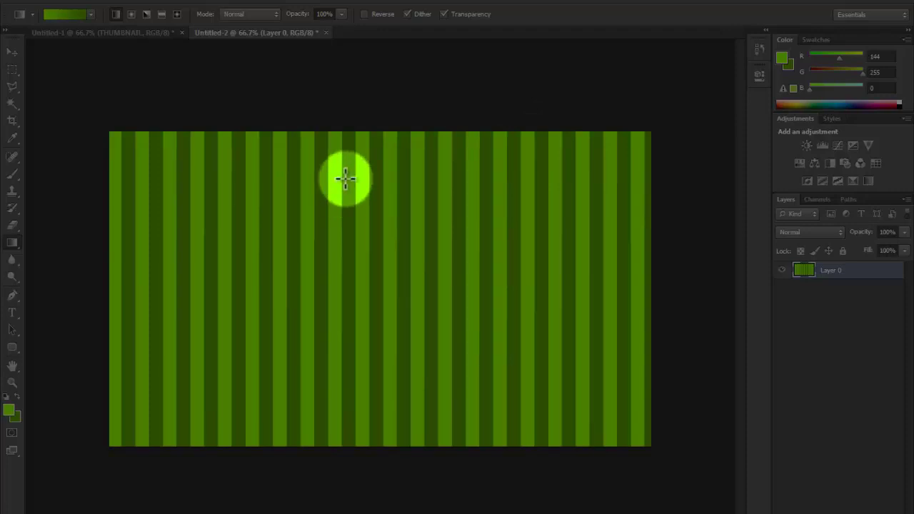
key("ctrl+plus")
key("ctrl+plus")
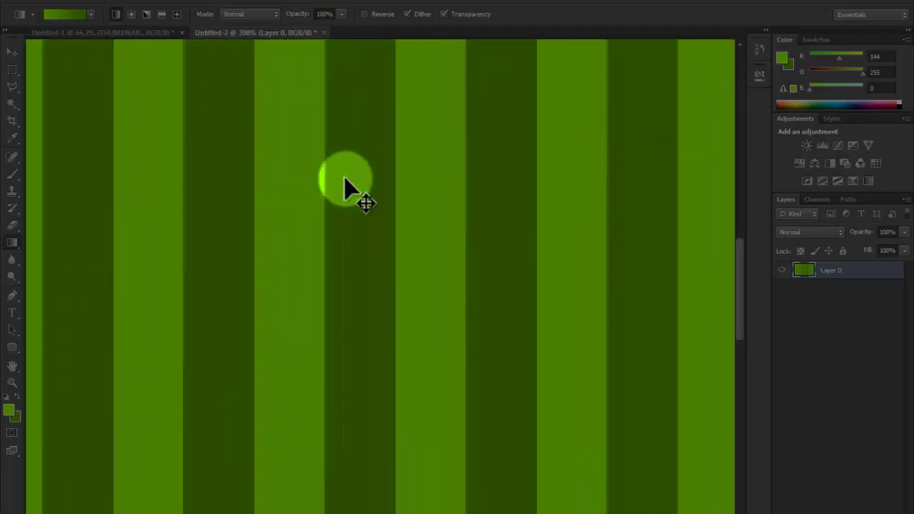
key("ctrl+minus")
key("ctrl+minus")
key("ctrl+minus")
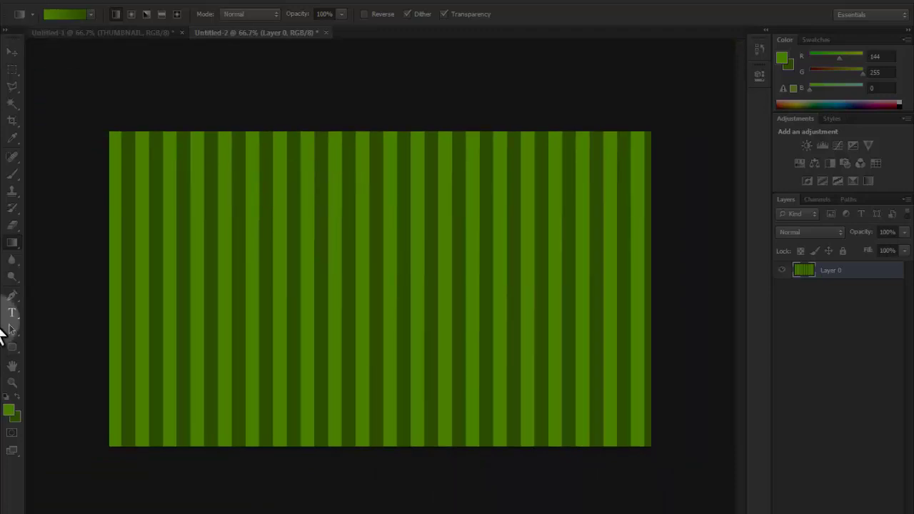
- Apply a Polar Coordinates distortion to the striped layer using Rectangular to Polar
left_click(214, 1)
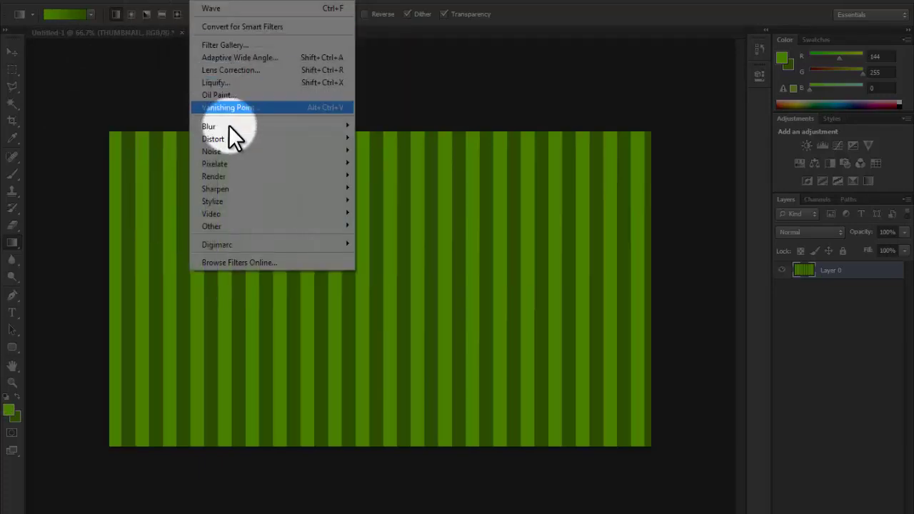
mouse_move(231, 143)
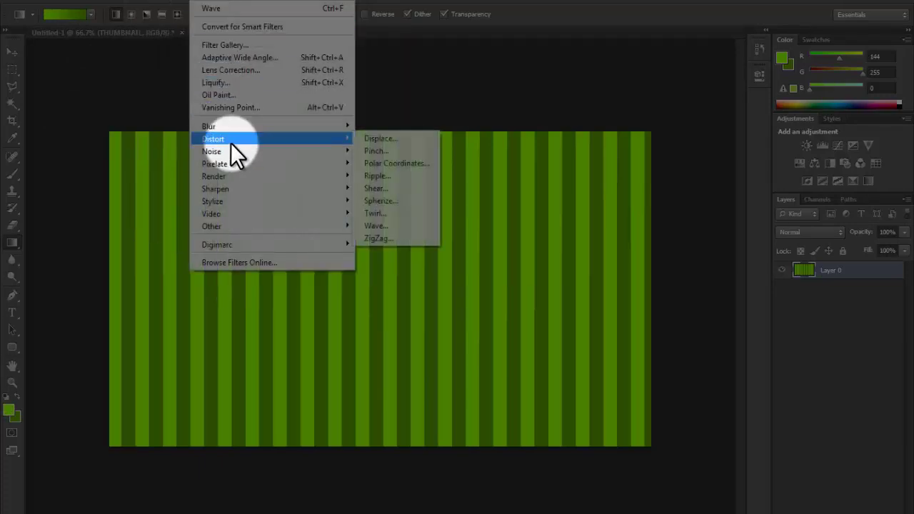
left_click(391, 163)
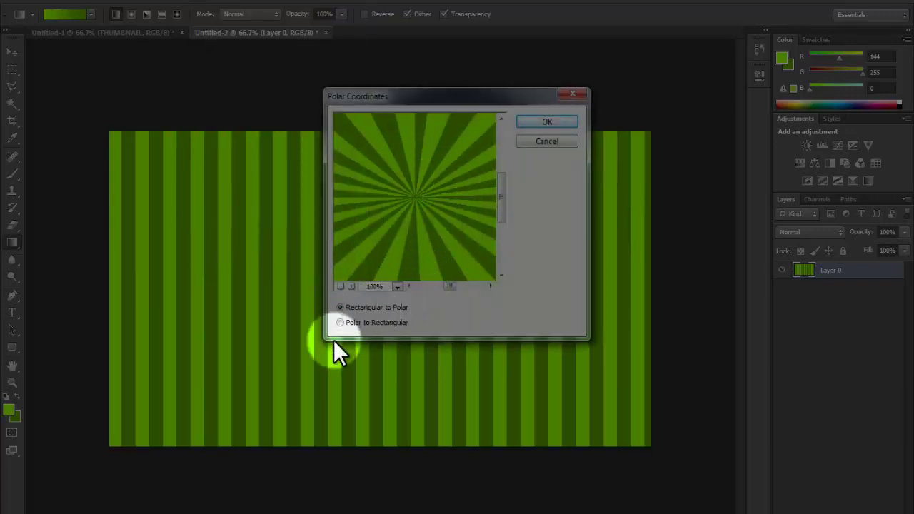
left_click(339, 323)
left_click(340, 308)
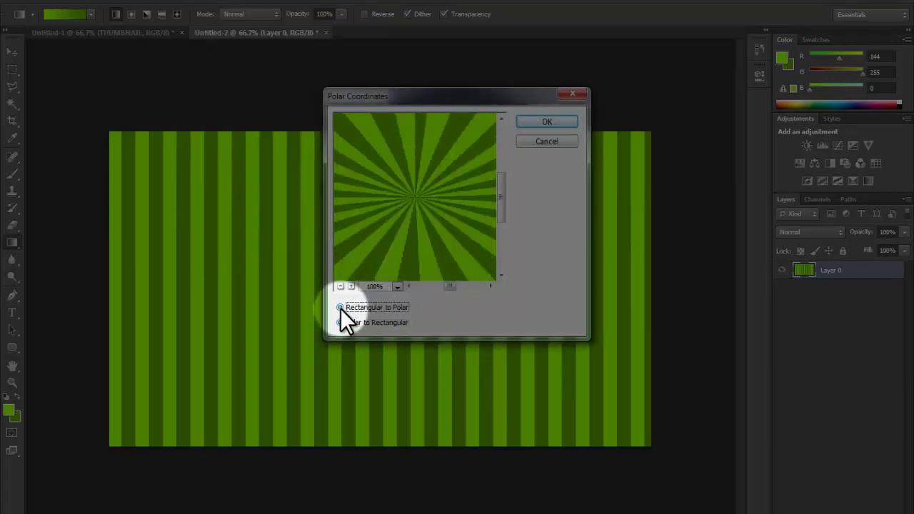
left_click(545, 125)
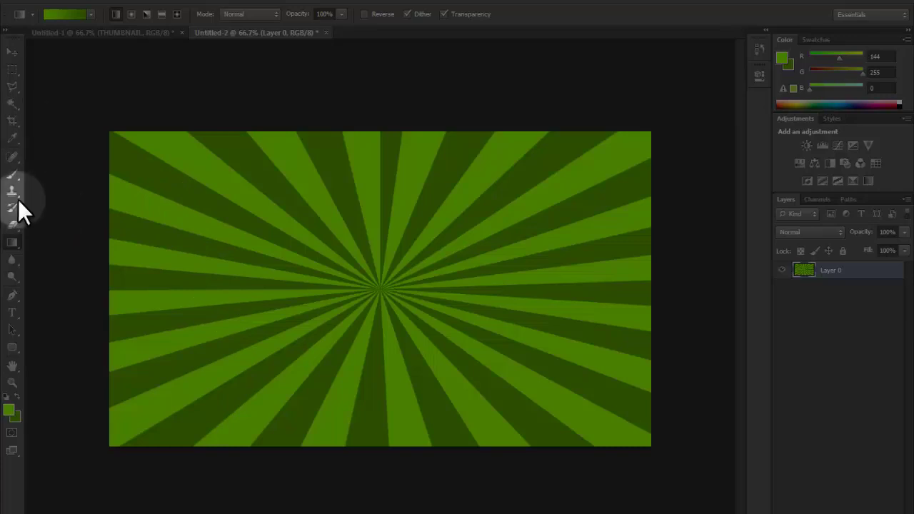
- Add the title THUMBNAIL TUTORIAL over the sunburst in white (RGB 255, 255, 255) 72 pt Futura-Bold text
left_click(10, 314)
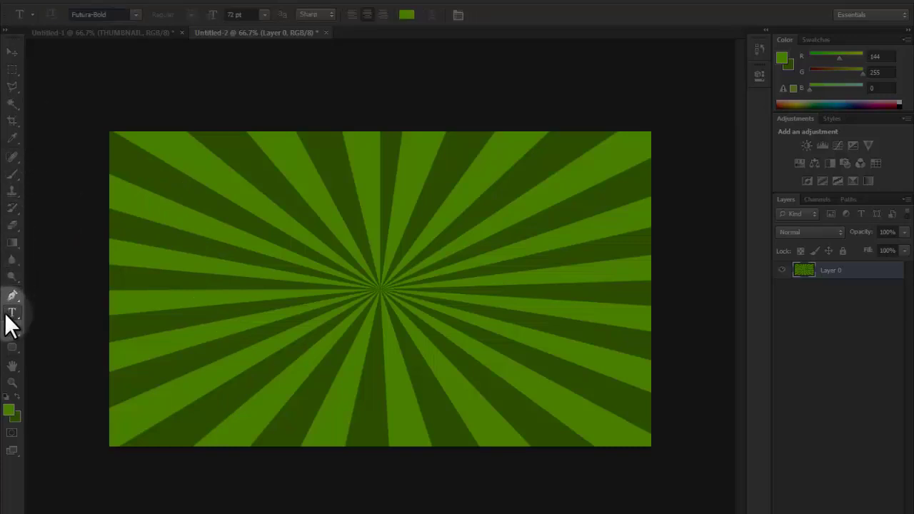
left_click(121, 14)
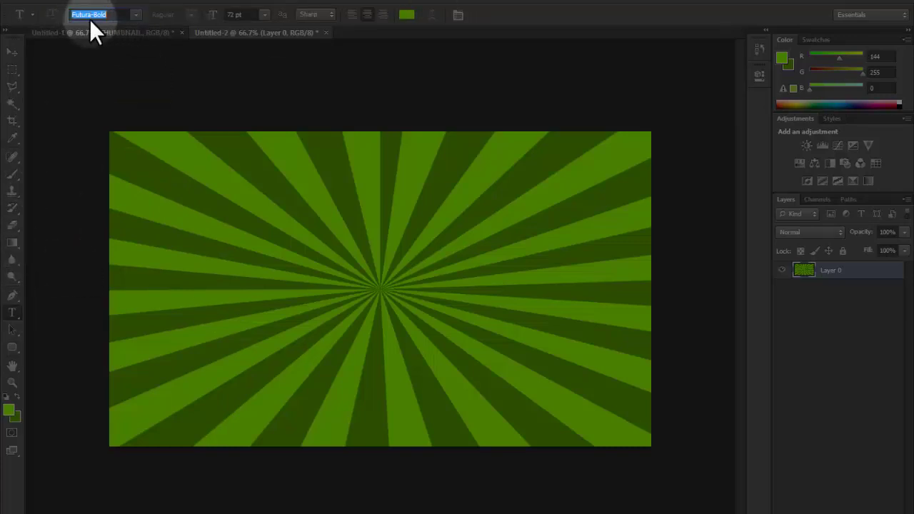
left_click(405, 14)
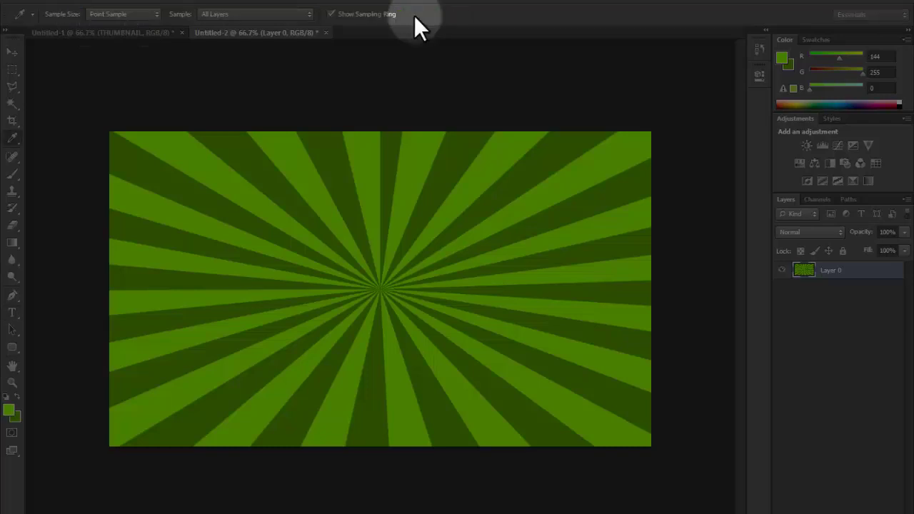
left_click(470, 105)
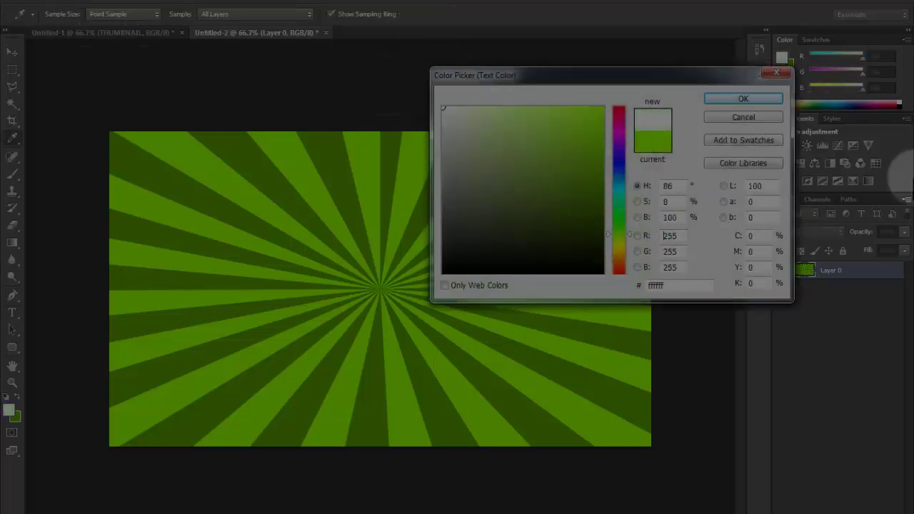
left_click(755, 100)
left_click(248, 236)
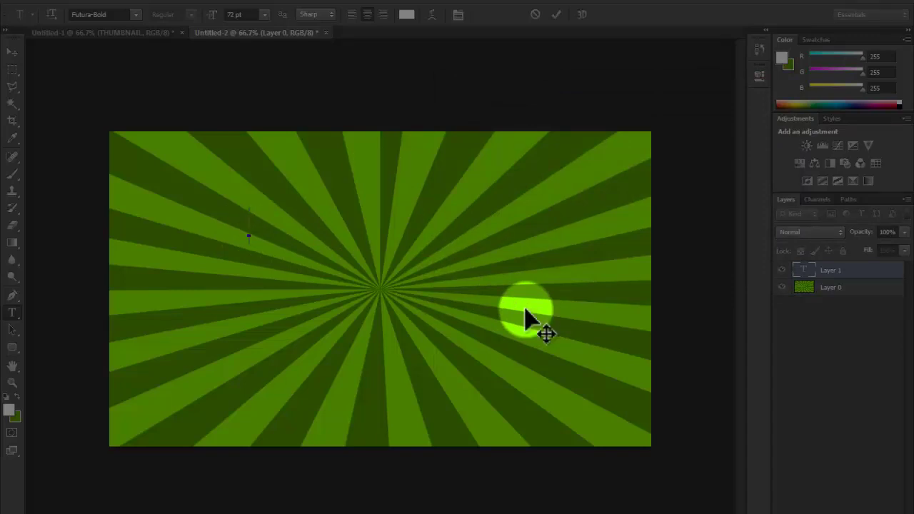
type("THUMB")
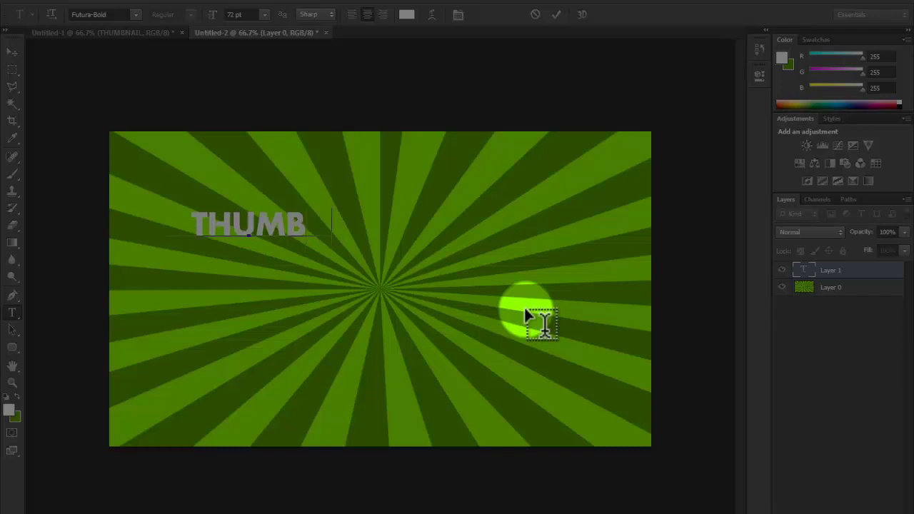
type("NAIL TUTORIAL")
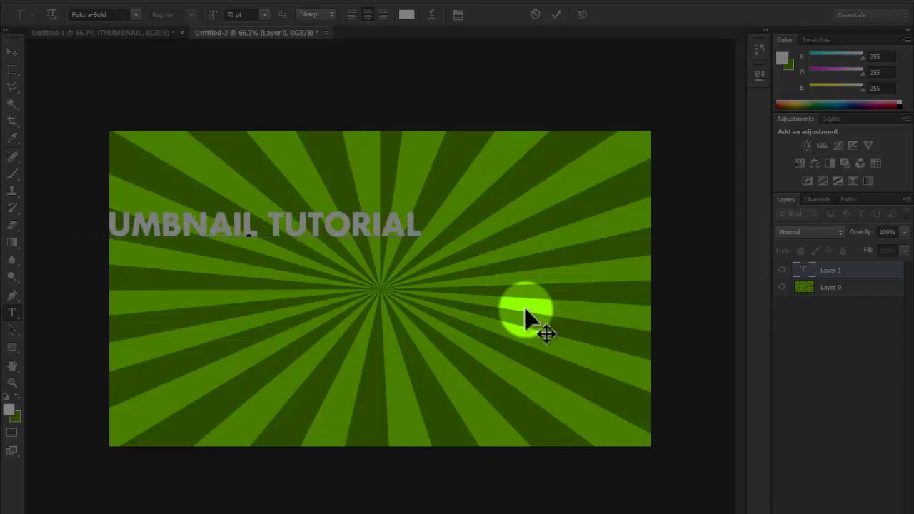
- Move the title to the middle of the canvas and scale it up to about 125%, applying the transformation
left_click(12, 51)
left_click_drag(415, 301, 483, 333)
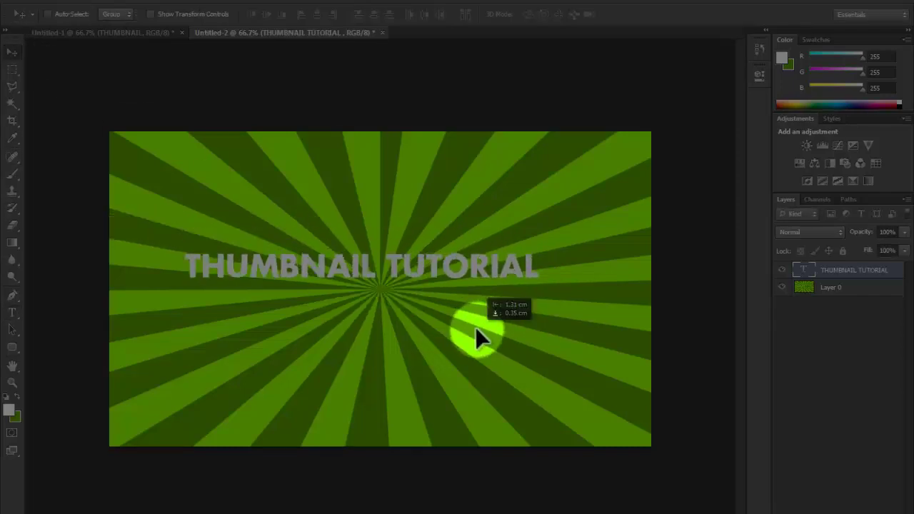
key("ctrl+t")
left_click_drag(571, 247, 507, 286)
left_click(12, 52)
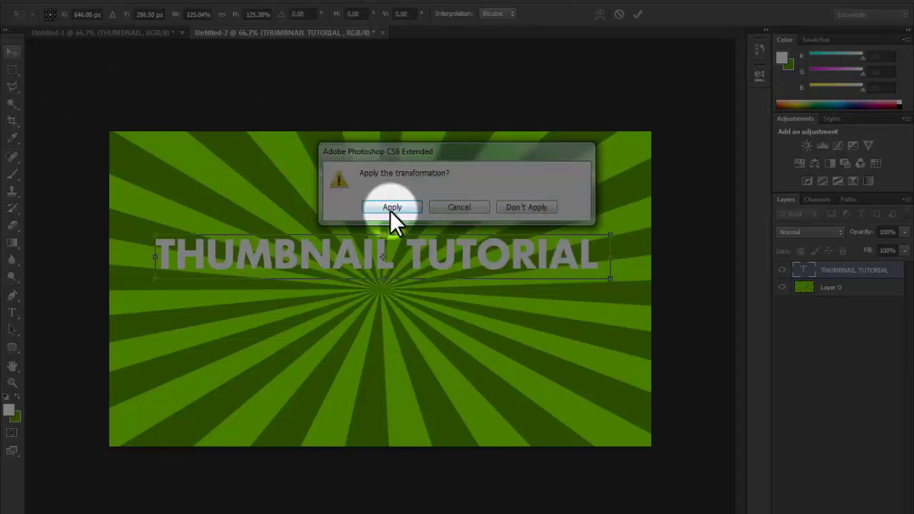
left_click(392, 211)
- Open the blending options of the THUMBNAIL TUTORIAL text layer and add a Gradient Overlay effect
key("ctrl+plus")
key("ctrl+plus")
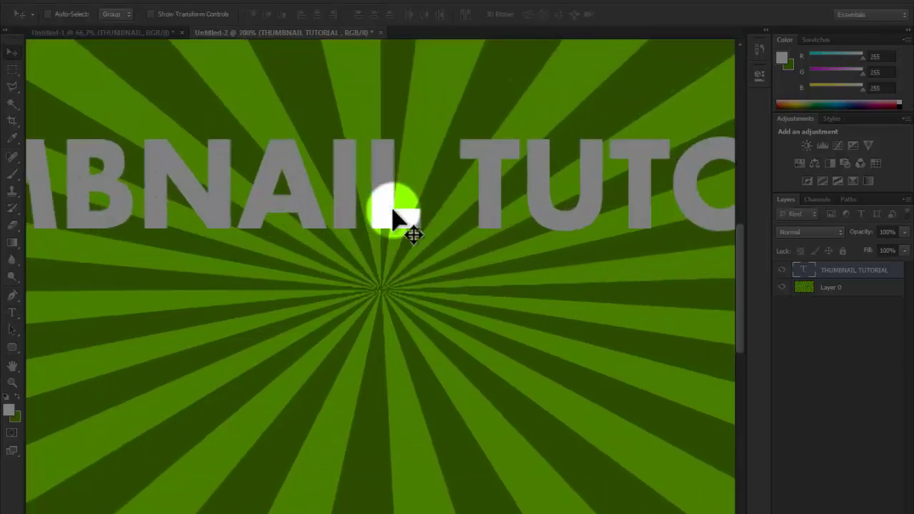
key("ctrl+minus")
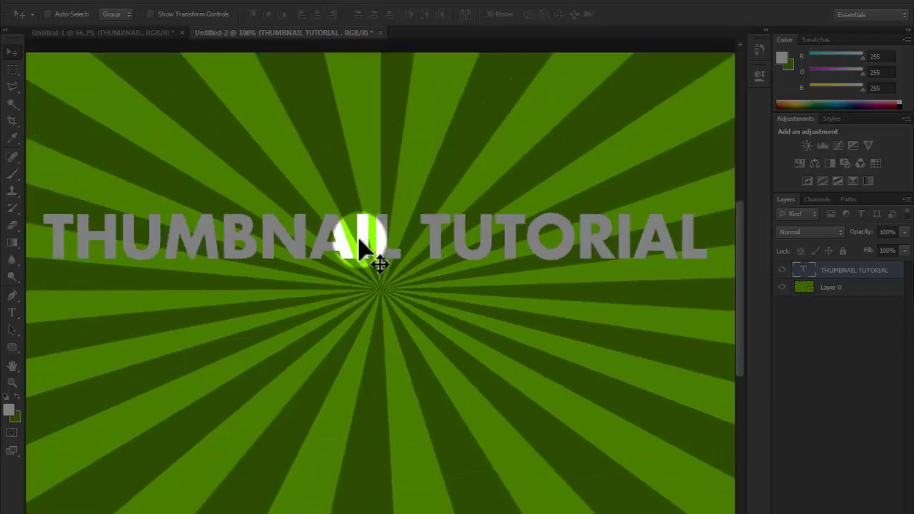
key("h")
mouse_move(376, 247)
left_mouse_down()
mouse_move(380, 276)
mouse_move(375, 264)
left_mouse_up()
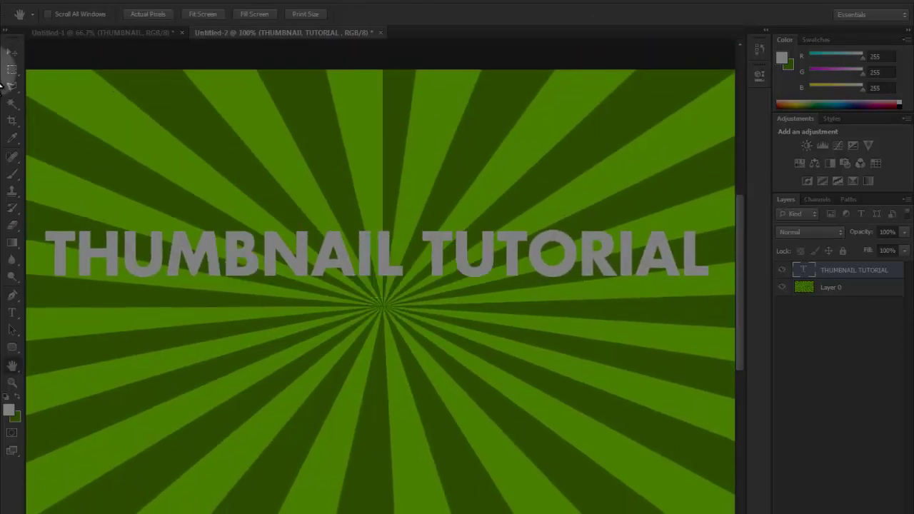
left_click(10, 48)
left_click(848, 270)
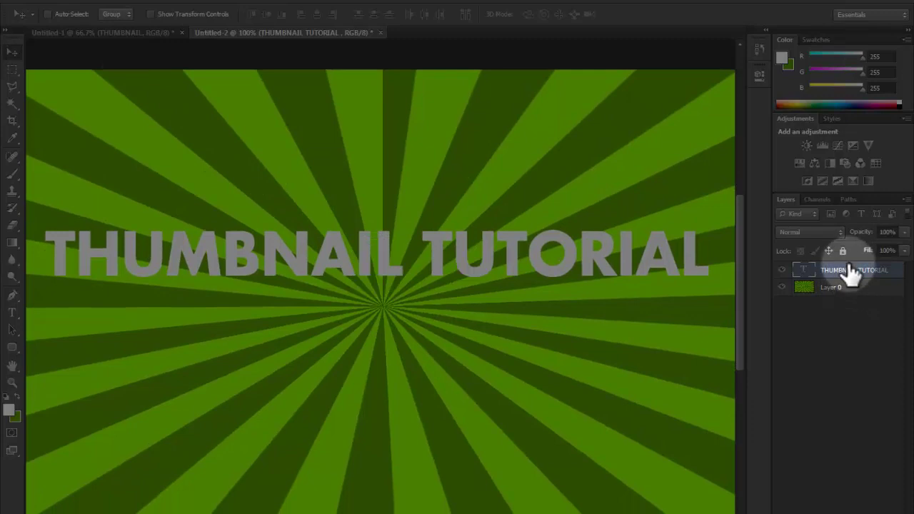
right_click(848, 270)
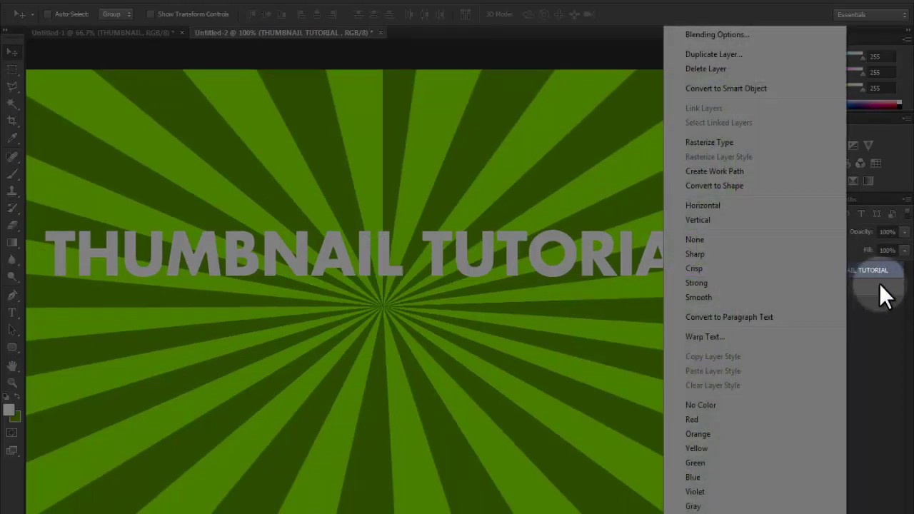
left_click(880, 283)
right_click(878, 276)
left_click(723, 39)
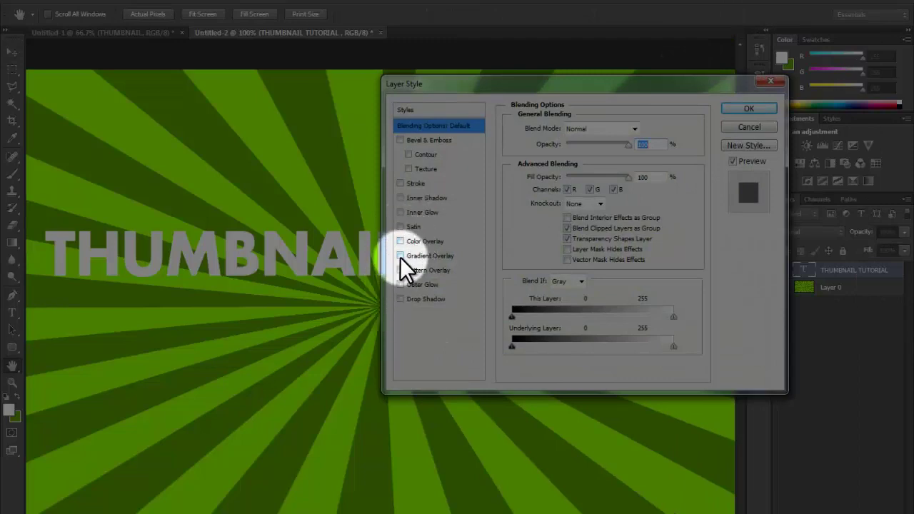
left_click(401, 256)
left_click(425, 256)
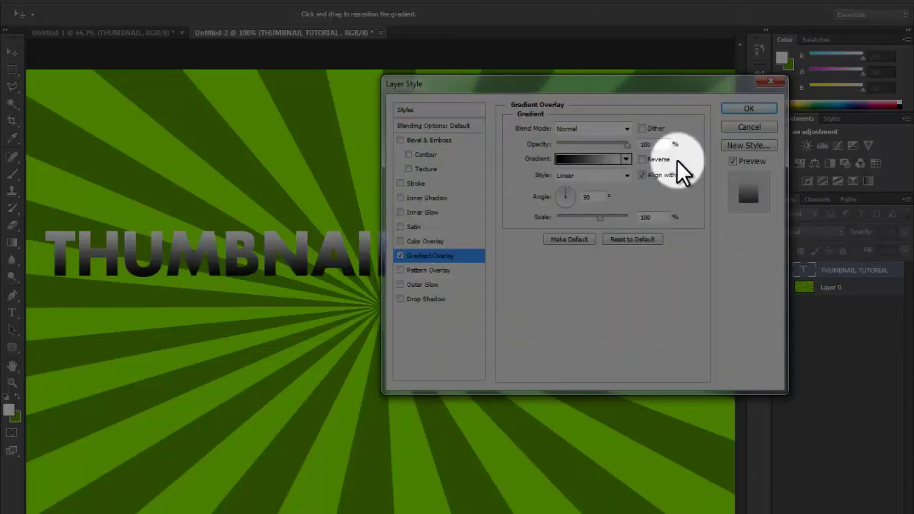
- Edit the overlay gradient by moving the white stop inward and adding a grey stop (RGB 150, 150, 150) at 100%, and lower the overlay's opacity
left_click(589, 163)
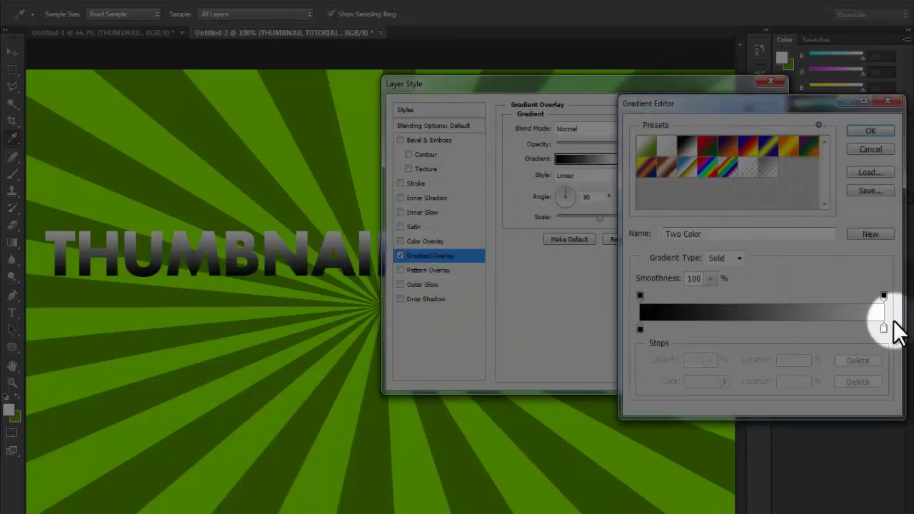
left_click_drag(886, 328, 784, 340)
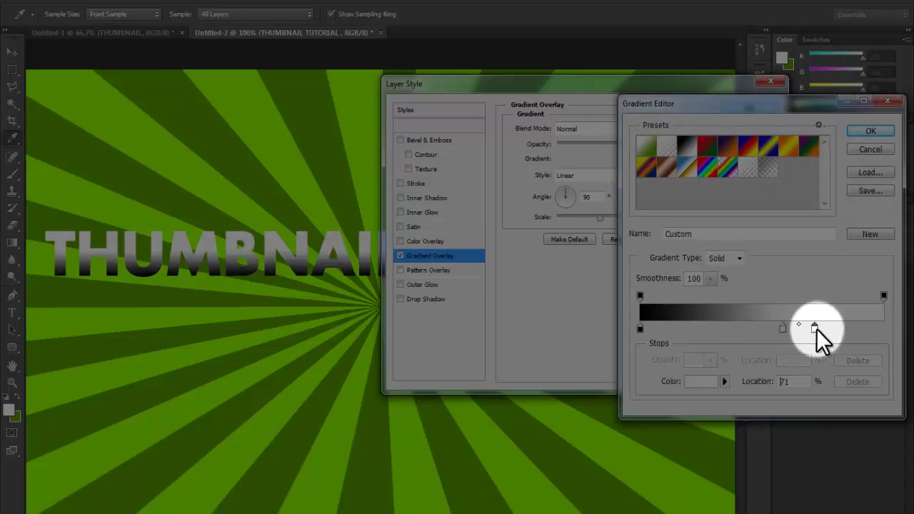
left_click_drag(871, 333, 886, 332)
left_click(703, 382)
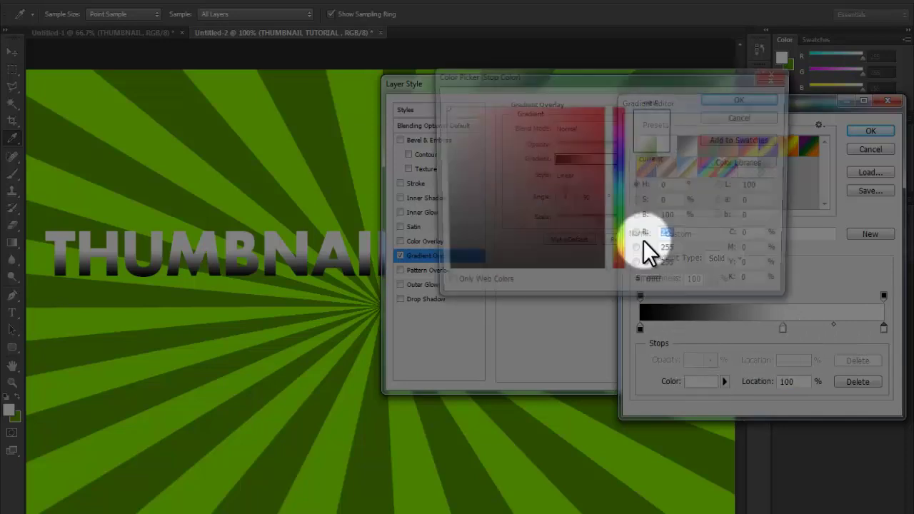
left_click(491, 193)
left_click(390, 198)
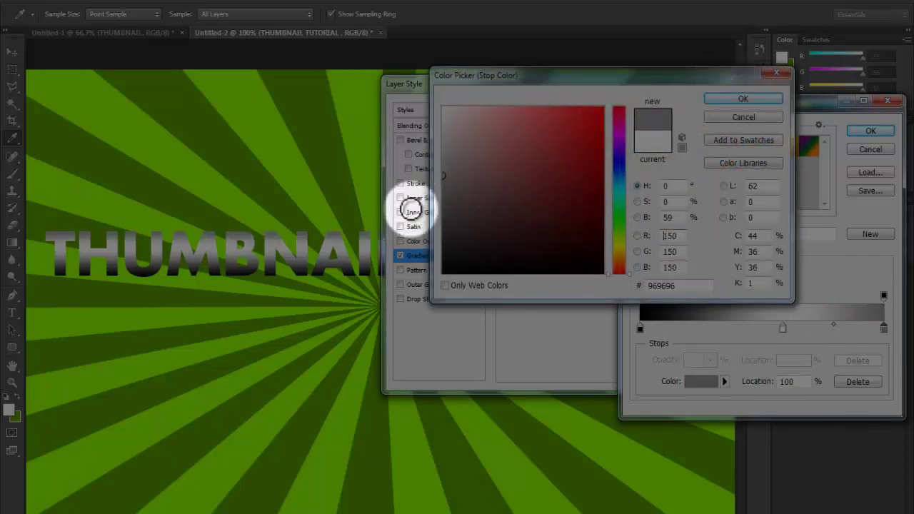
left_click(744, 100)
left_click(871, 131)
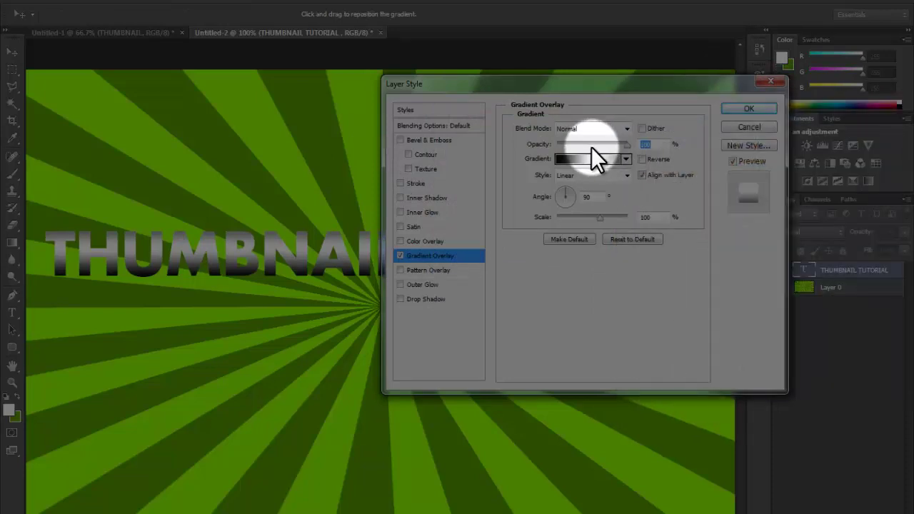
left_click_drag(591, 149, 578, 142)
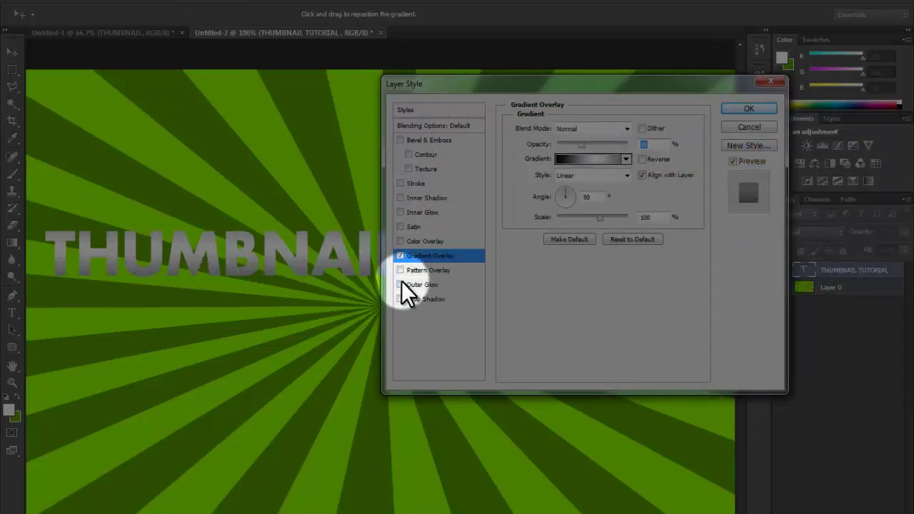
- Add an Outer Glow to the title with Normal blend mode, black colour (#000000) and a slightly larger size
left_click(402, 285)
left_click(413, 284)
left_click(598, 129)
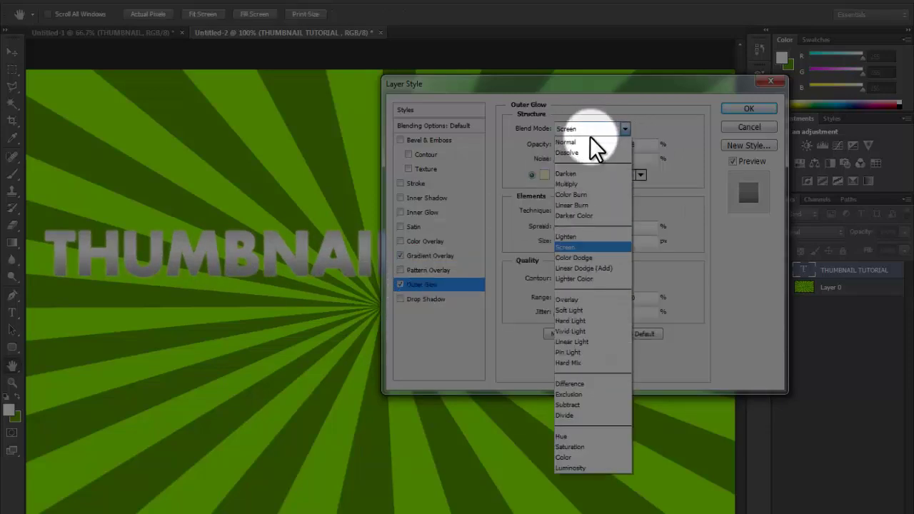
left_click(590, 140)
left_click(546, 175)
left_click_drag(534, 204, 671, 305)
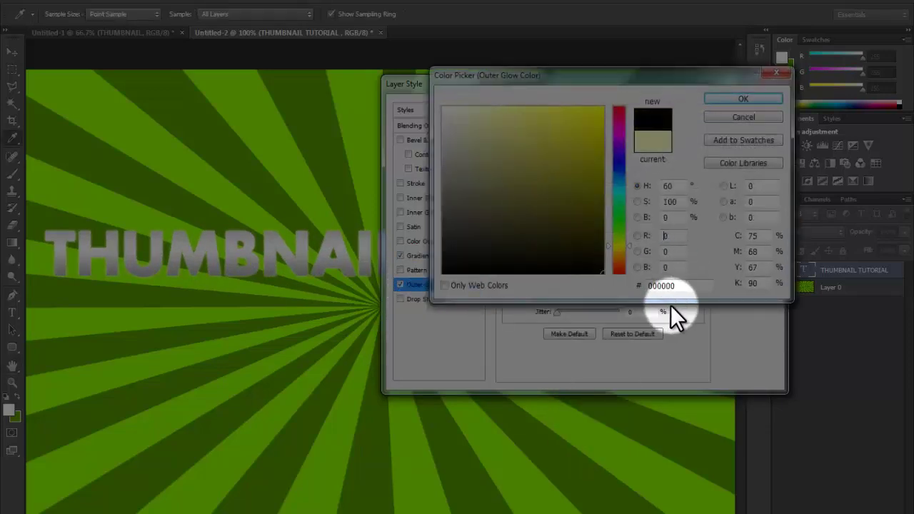
left_click(733, 96)
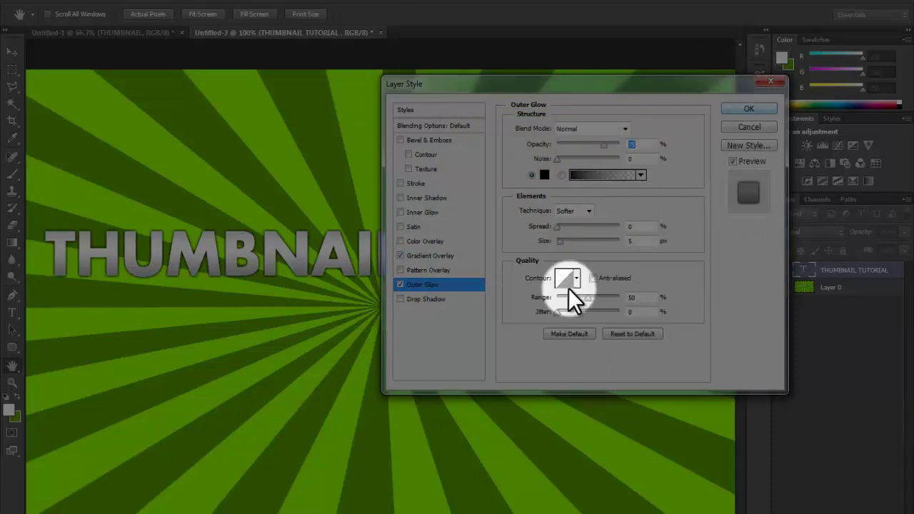
left_click_drag(560, 241, 561, 240)
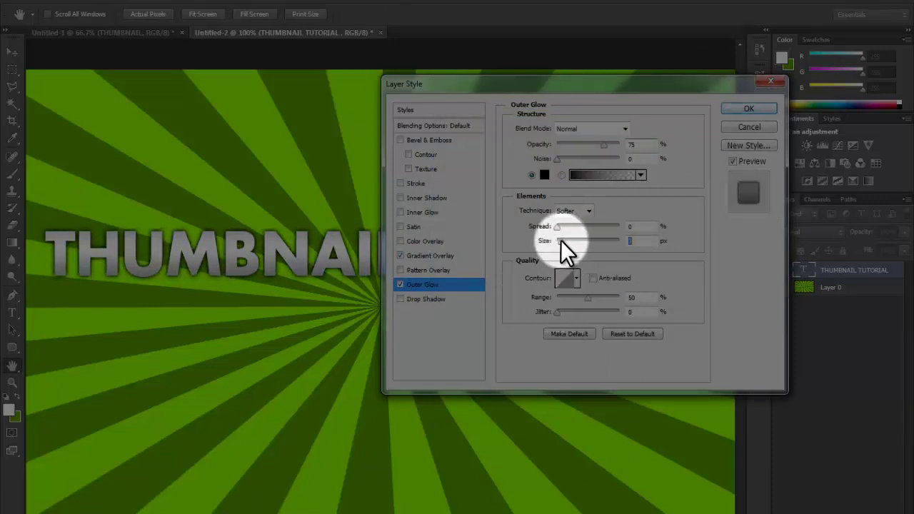
- Add a Drop Shadow to the title with a spread of 6% and a size of 7 px
left_click(416, 300)
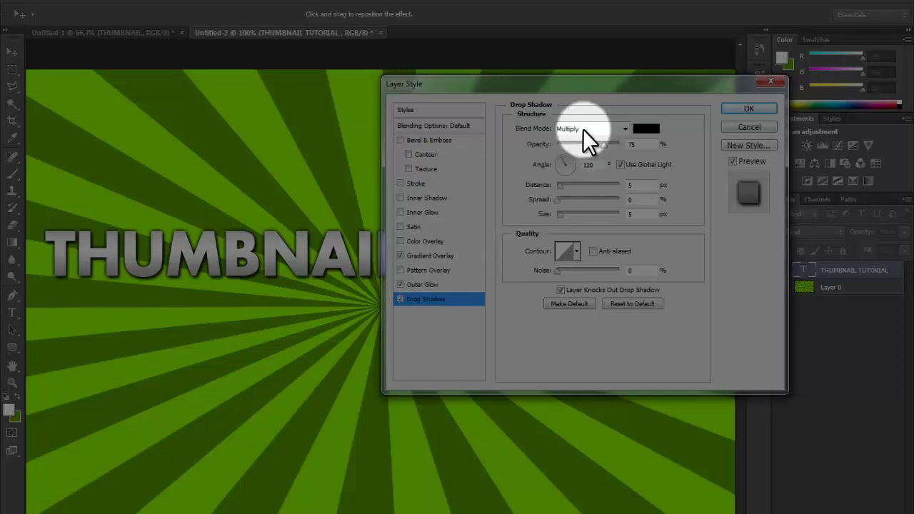
left_click(559, 199)
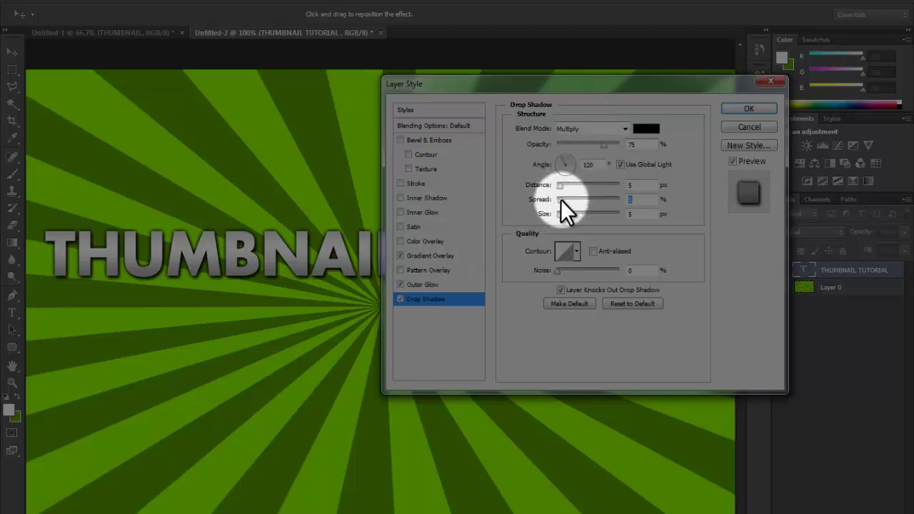
type("6")
key("Tab")
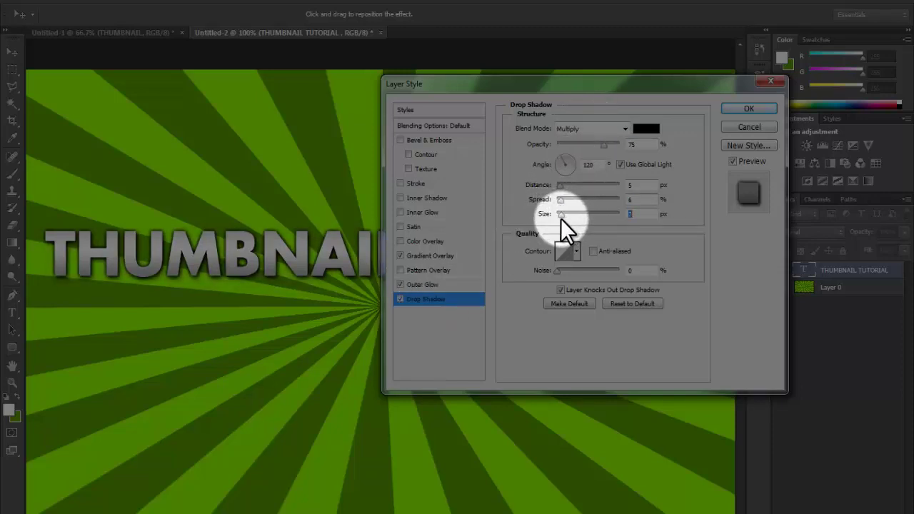
type("7")
key("Tab")
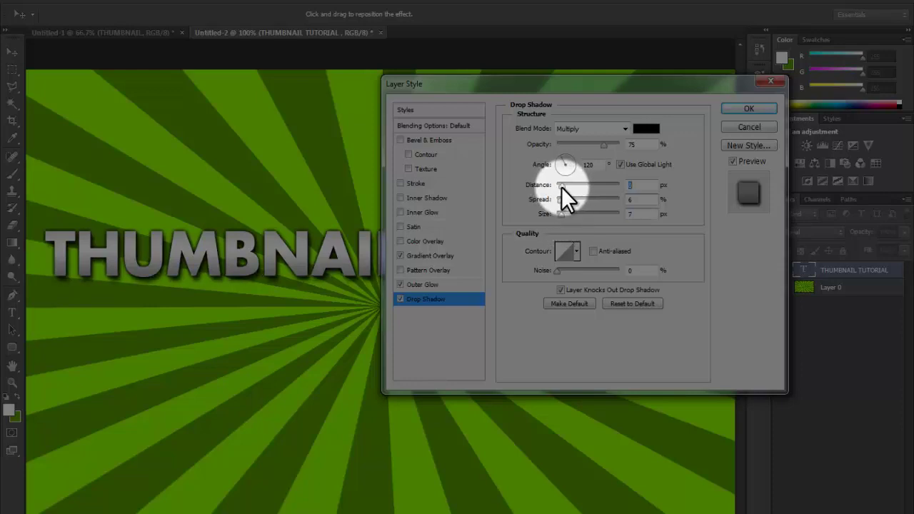
- Add an Inner Glow to the title with Normal blend mode and white colour, and apply the layer style
left_click_drag(493, 98, 543, 98)
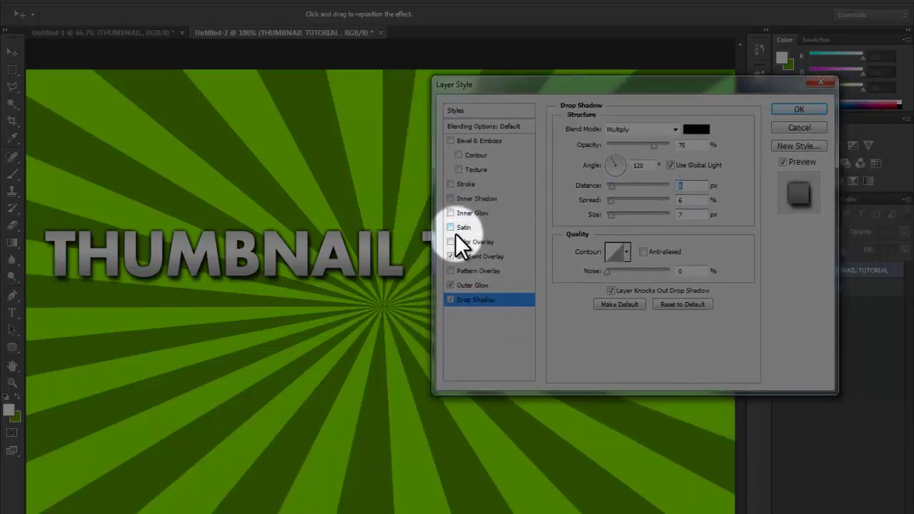
left_click(457, 212)
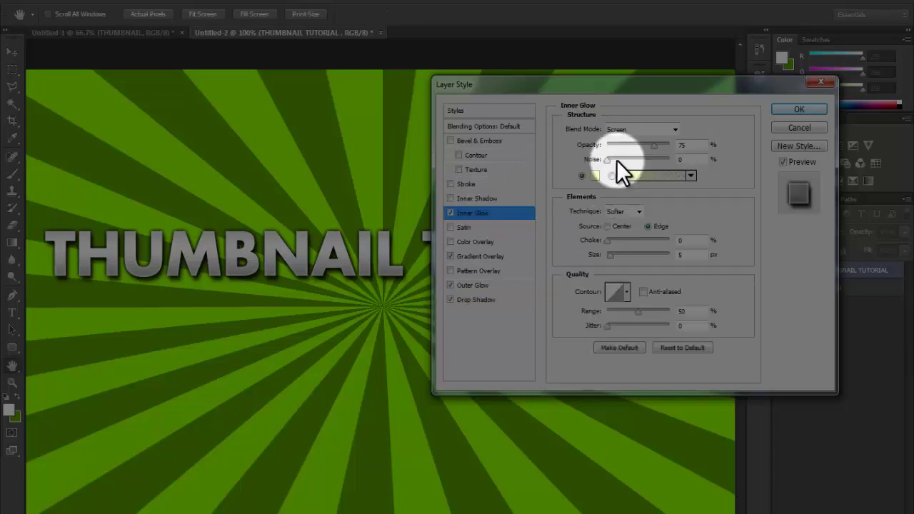
left_click(639, 129)
left_click(639, 136)
left_click(594, 176)
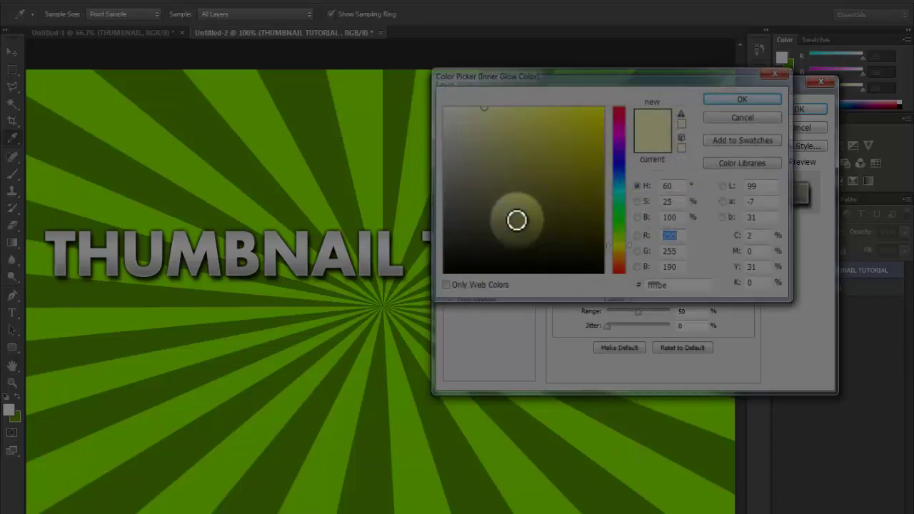
left_click(743, 100)
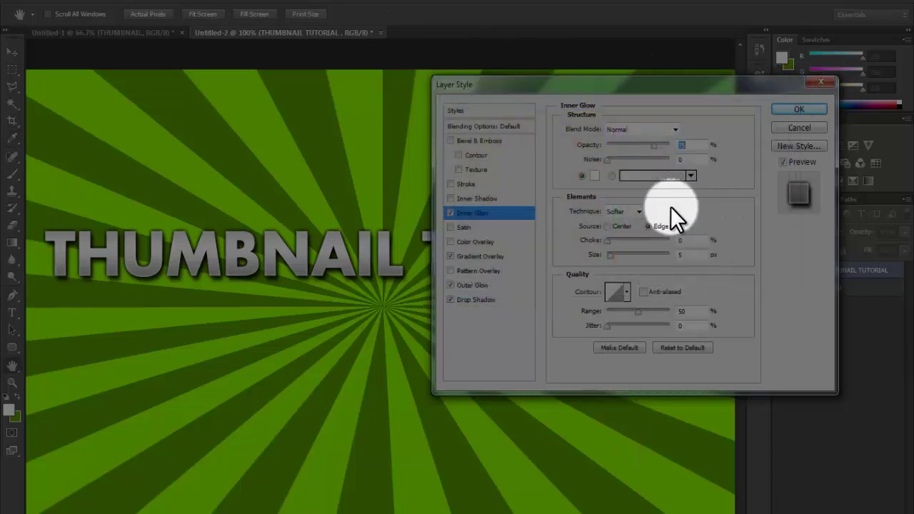
left_click(611, 256)
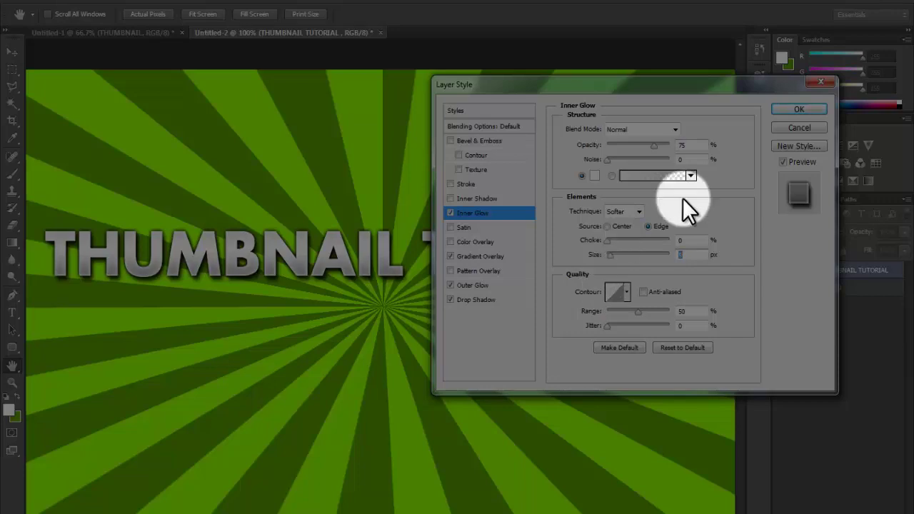
left_click(798, 109)
key("ctrl+minus")
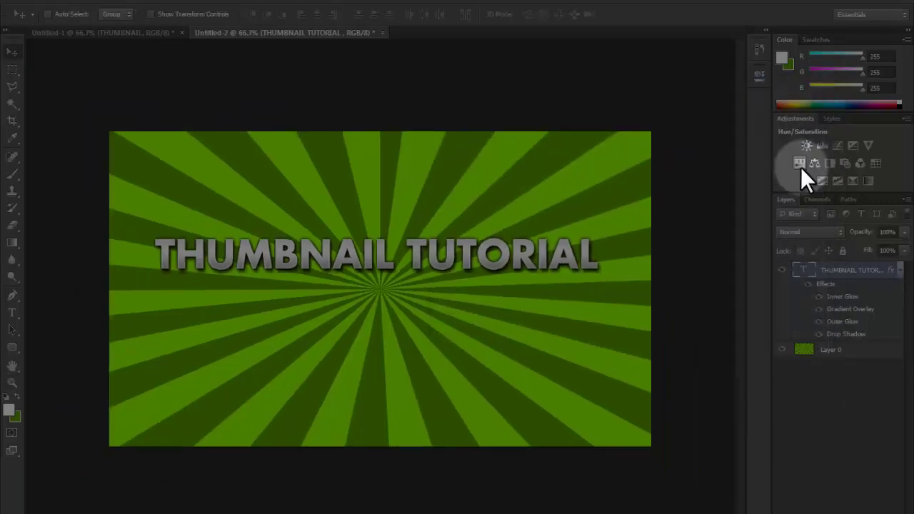
- Collapse the title layer's effects list, duplicate the layer, and place the copy directly below the original title on the canvas
left_click(900, 271)
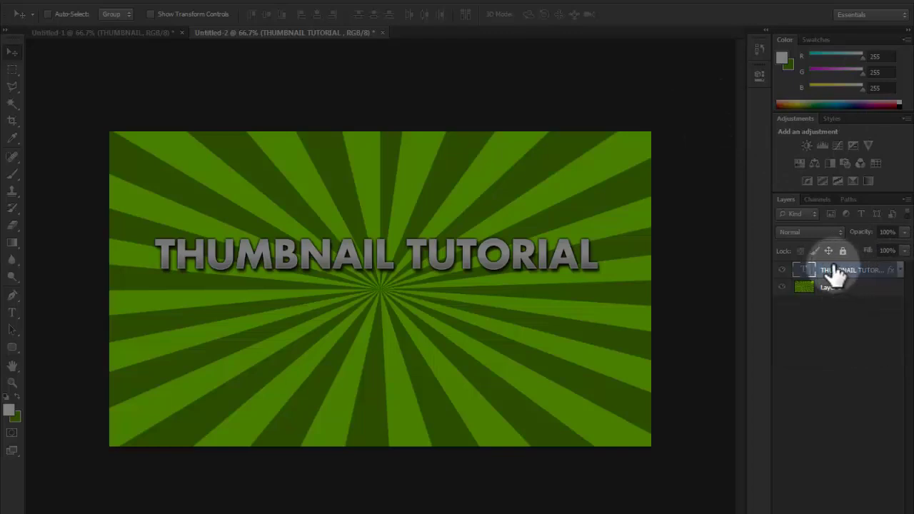
key("ctrl+j")
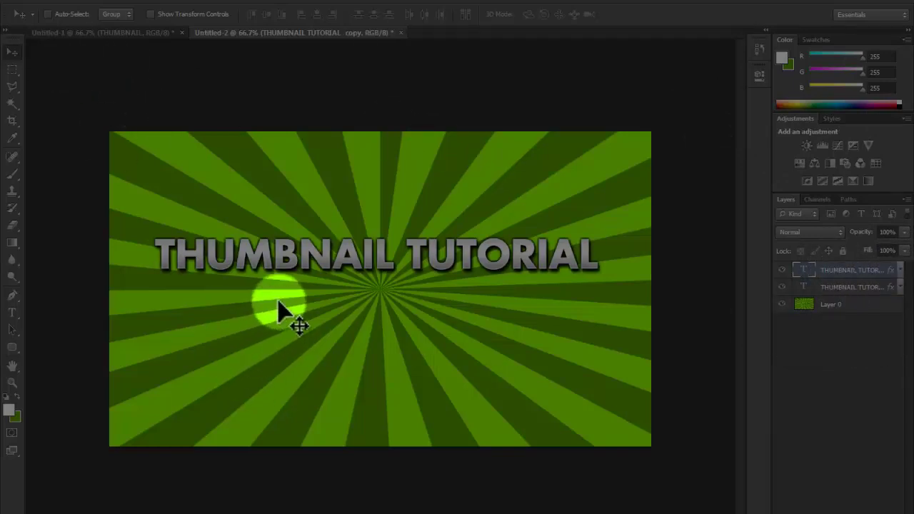
left_click_drag(279, 302, 271, 351)
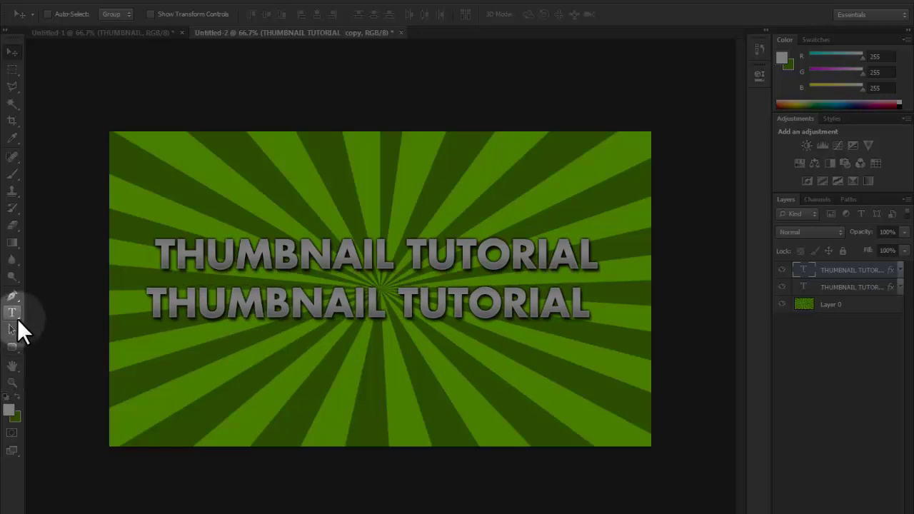
- Replace the text of the lower title copy with WITH CRAFTERSMOTIVE
left_click(13, 313)
left_click_drag(147, 286, 641, 304)
key("BackSpace")
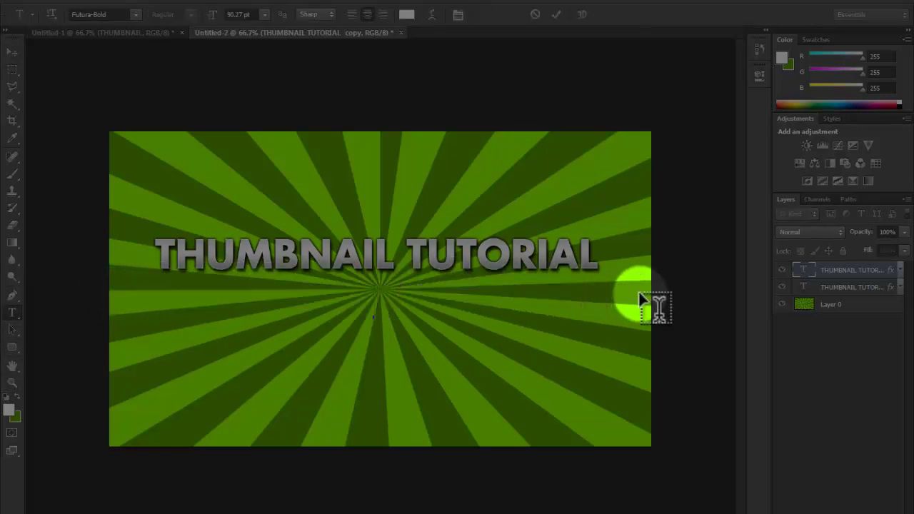
type("WITH CRAFT")
key("BackSpace")
type("R")
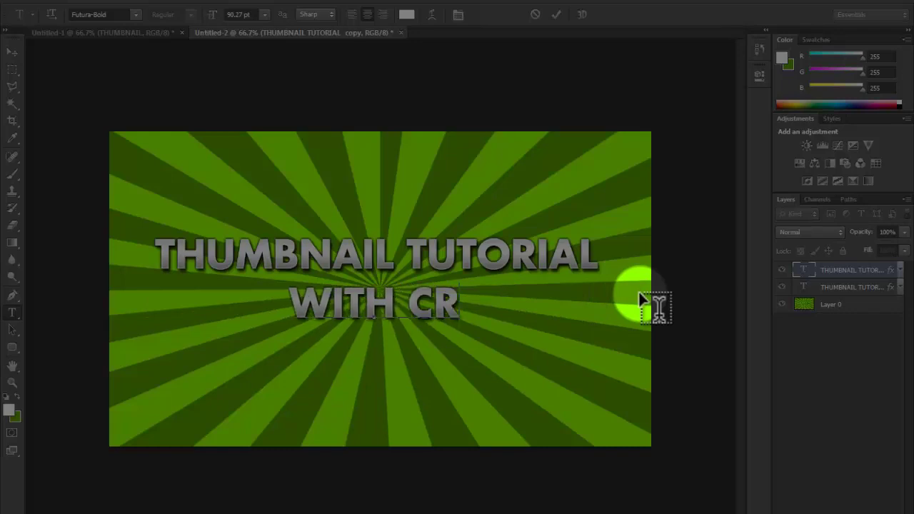
type("AFTERSMOTIVE")
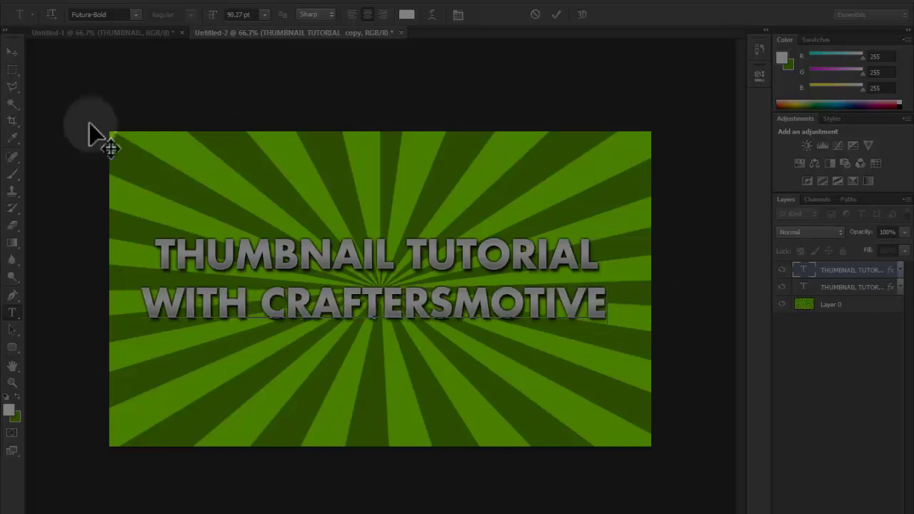
- Shift the WITH CRAFTERSMOTIVE line slightly right, and move the THUMBNAIL TUTORIAL line down and right so it sits closely above it
left_click(11, 52)
left_click_drag(400, 320, 412, 321)
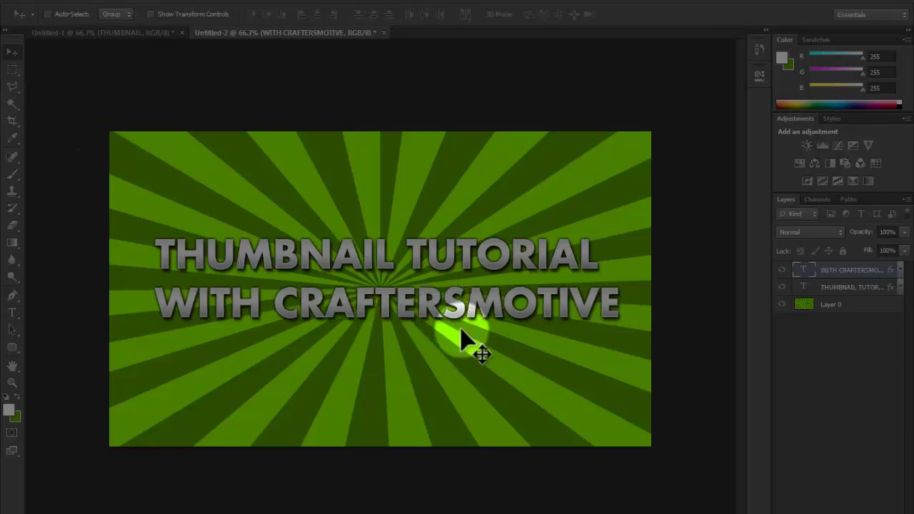
left_click(850, 286)
left_click_drag(443, 270, 444, 282)
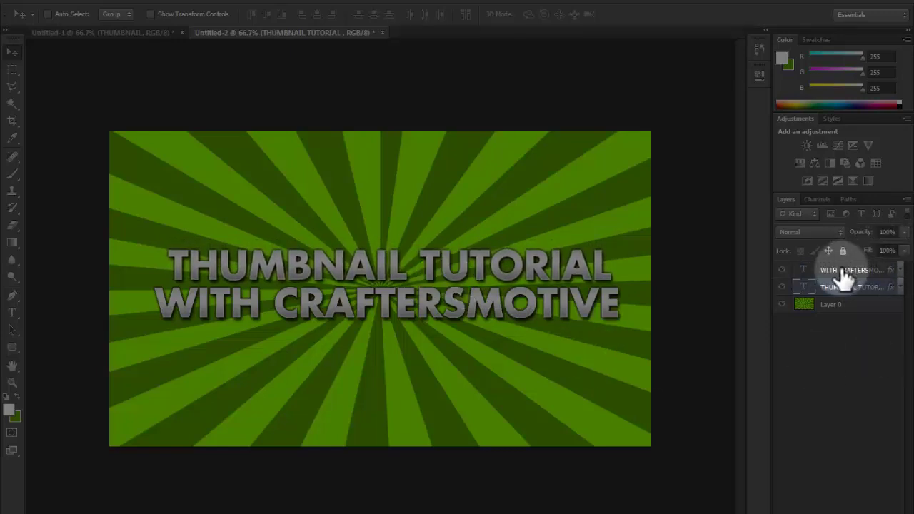
- Rasterize the two title text layers and merge them into one layer, and undo both operations
left_click(845, 272, "shift")
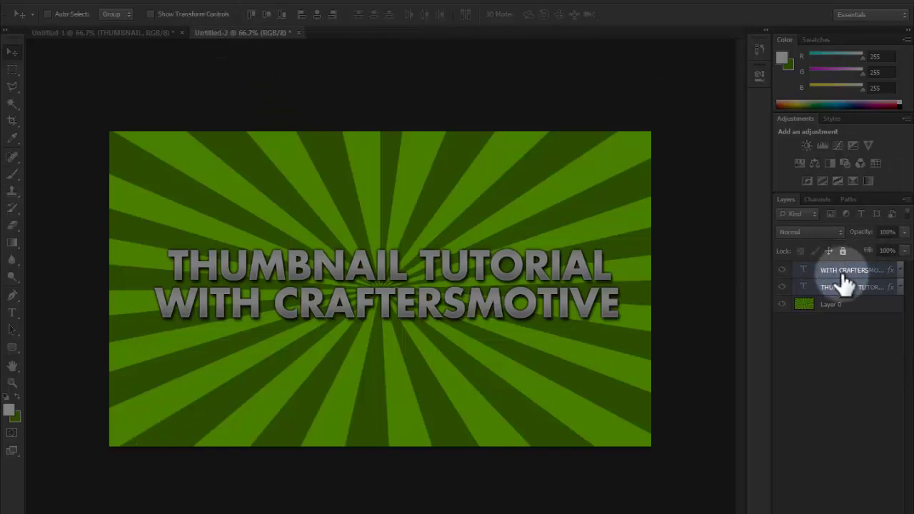
right_click(846, 277)
left_click(873, 280)
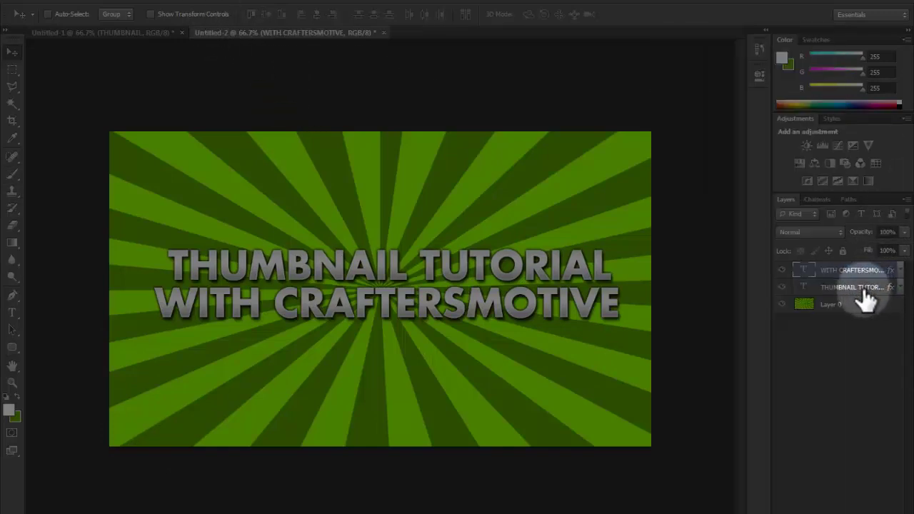
left_click(862, 290, "shift")
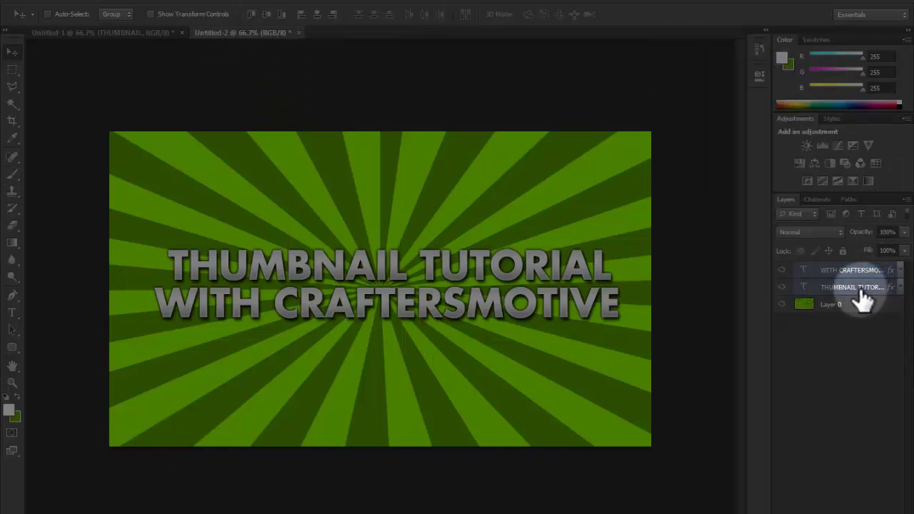
left_click(856, 271)
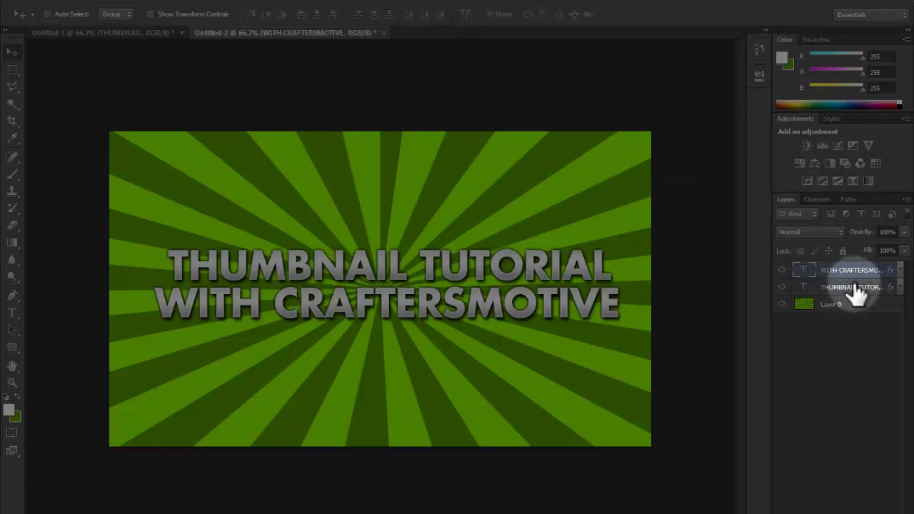
left_click(857, 291, "shift")
right_click(856, 293)
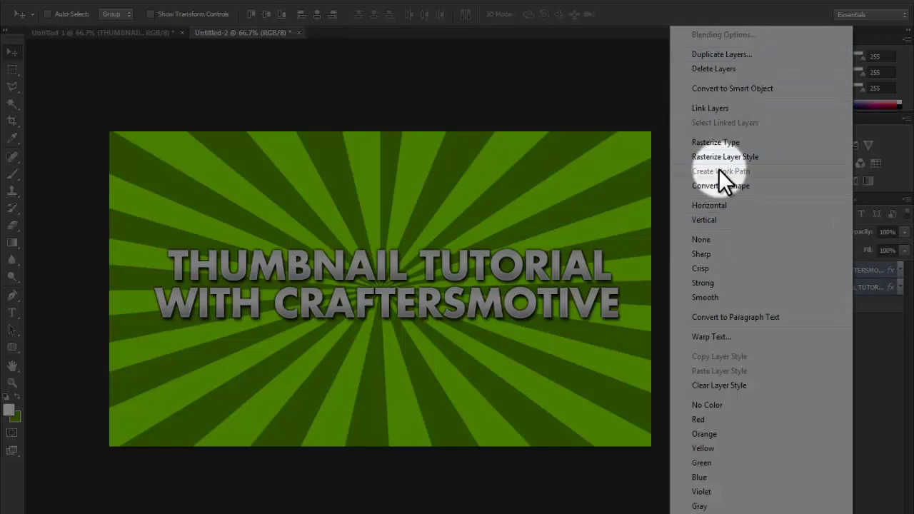
left_click(718, 142)
right_click(836, 280)
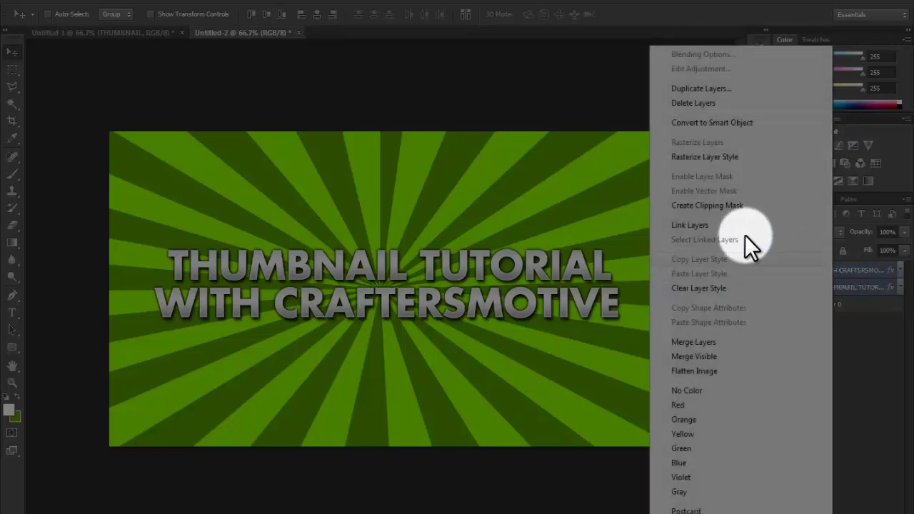
left_click(690, 341)
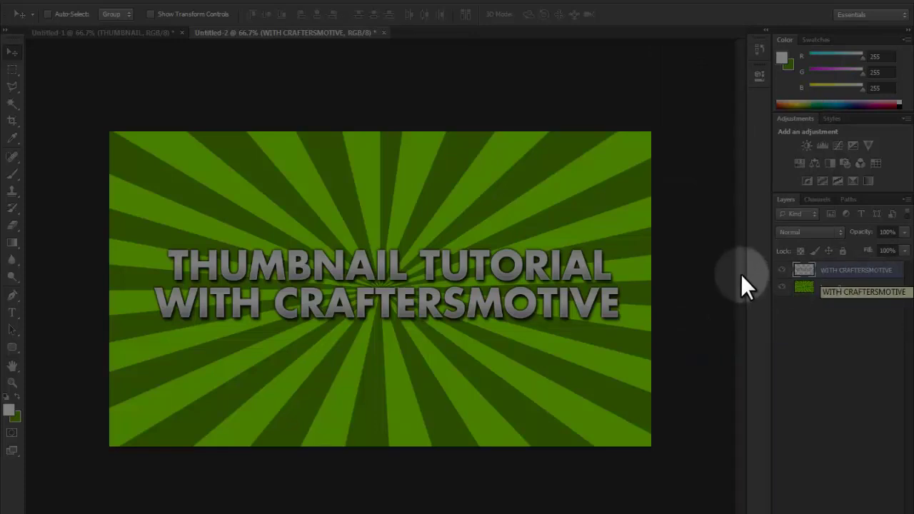
key("ctrl+z")
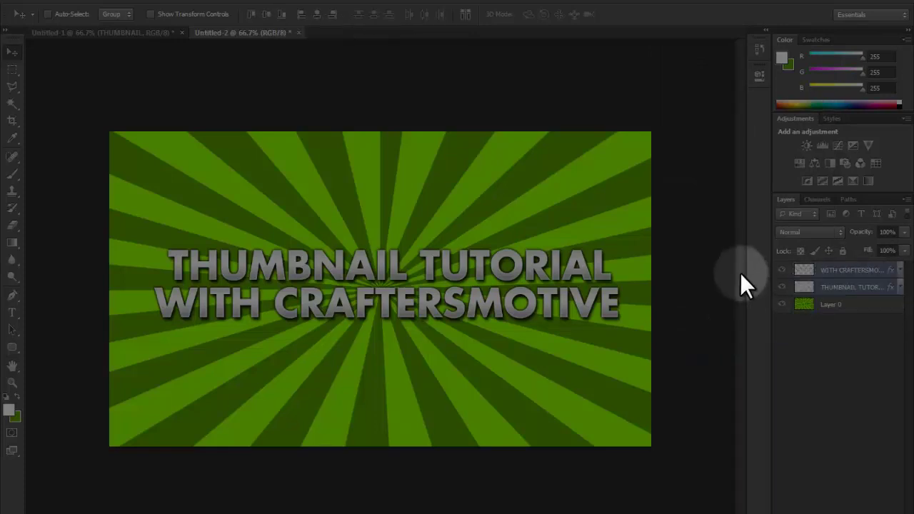
key("ctrl+alt+z")
- Nudge the THUMBNAIL TUTORIAL line slightly left and down to centre it over the WITH CRAFTERSMOTIVE line
left_click(857, 272)
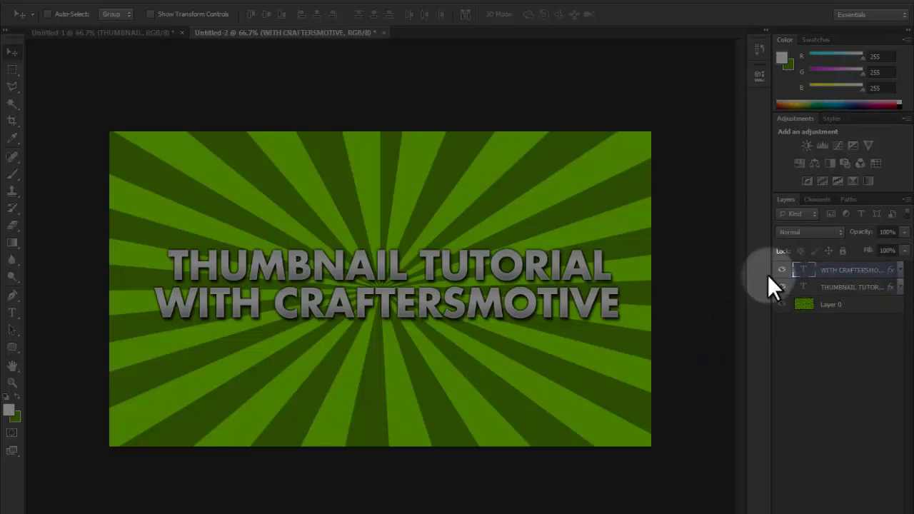
left_click(828, 292)
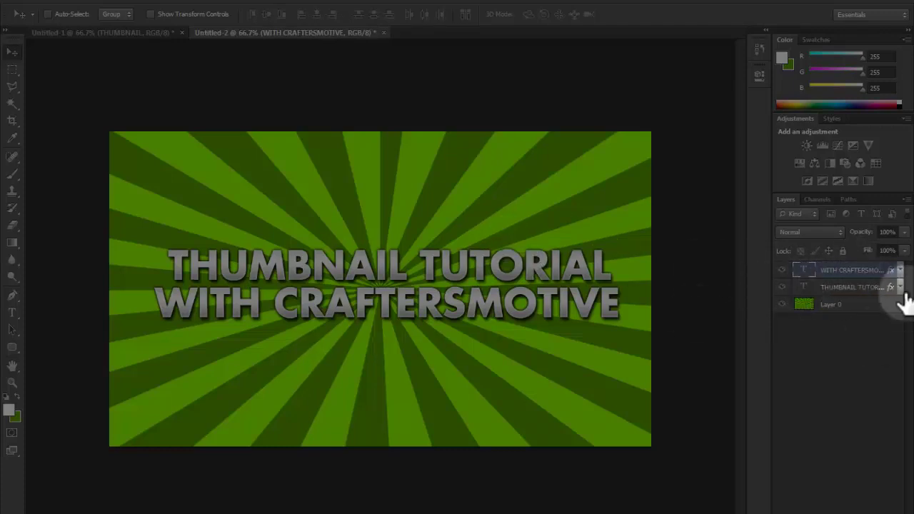
left_click_drag(500, 276, 503, 274)
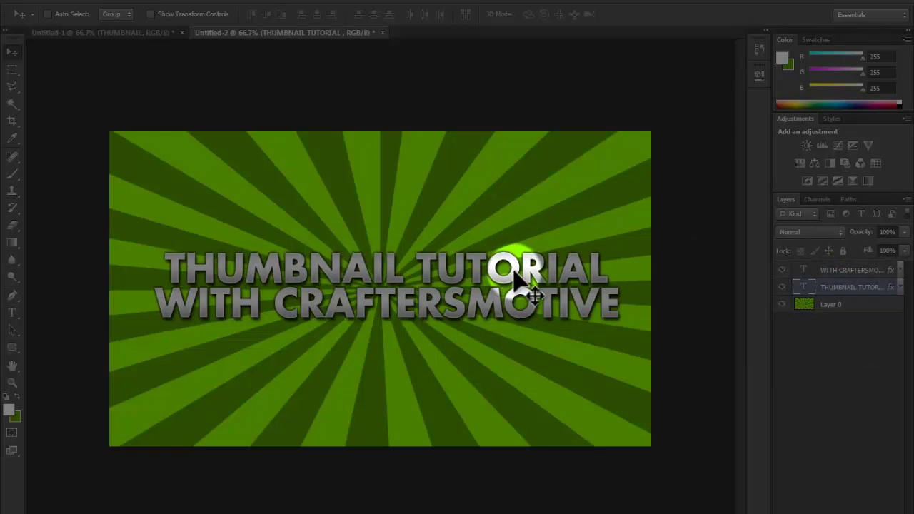
- Select both title text layers, rasterize their type, and merge them into a single layer
left_click(861, 271, "shift")
right_click(862, 271)
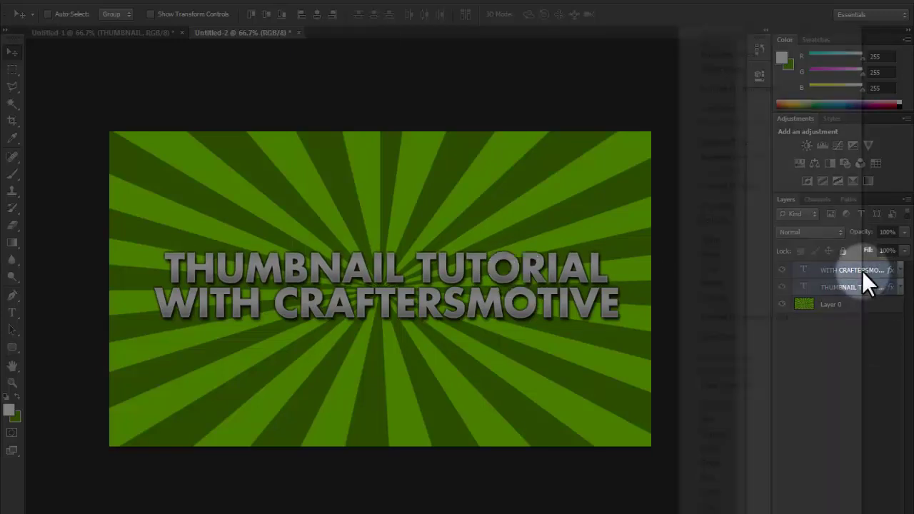
left_click(750, 143)
right_click(833, 272)
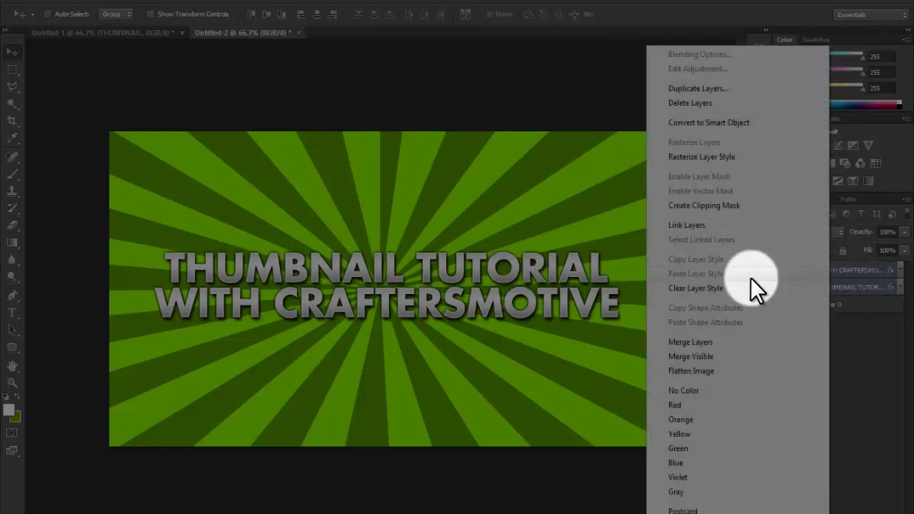
left_click(684, 342)
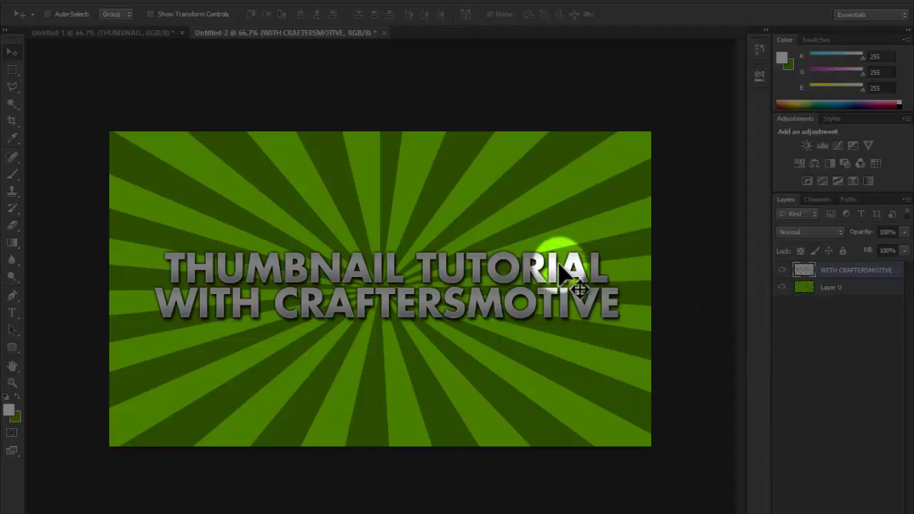
- Centre the merged title vertically and horizontally on the canvas using a full-canvas selection, and clear the selection
key("ctrl+a")
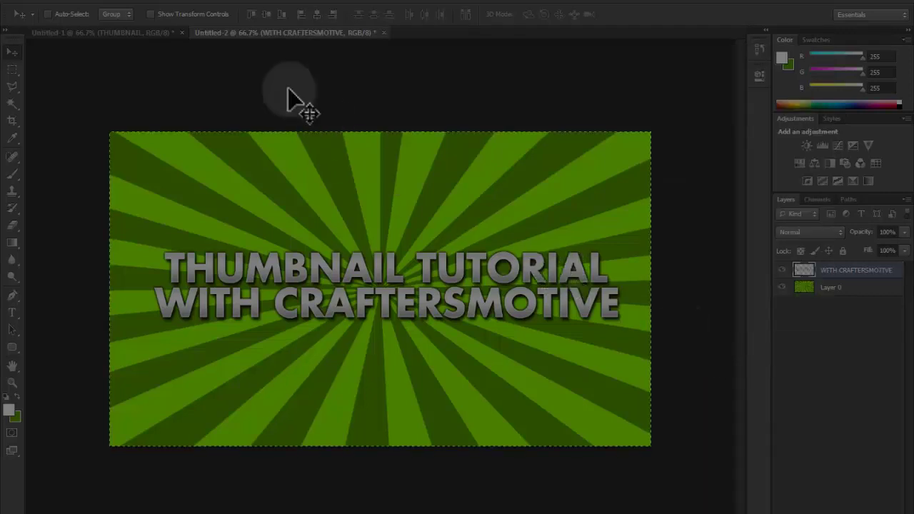
left_click(266, 15)
left_click(316, 15)
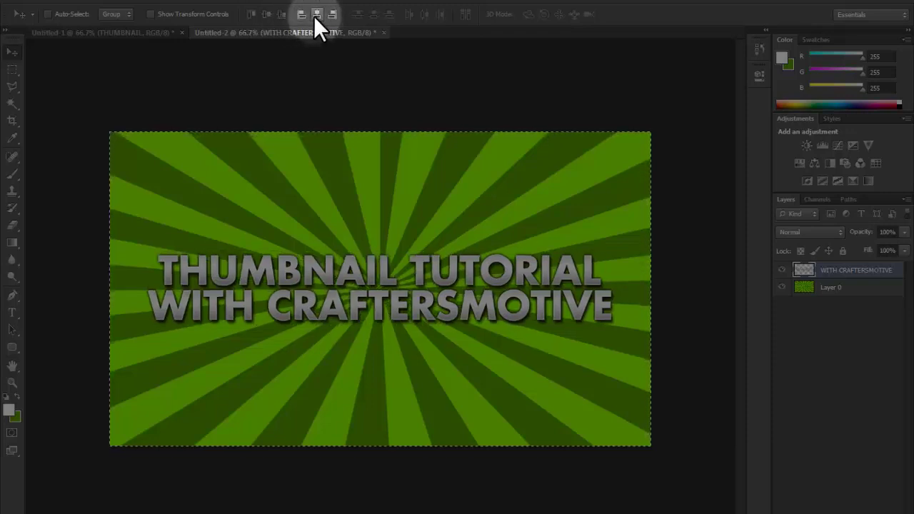
left_click(13, 69)
left_click(302, 143)
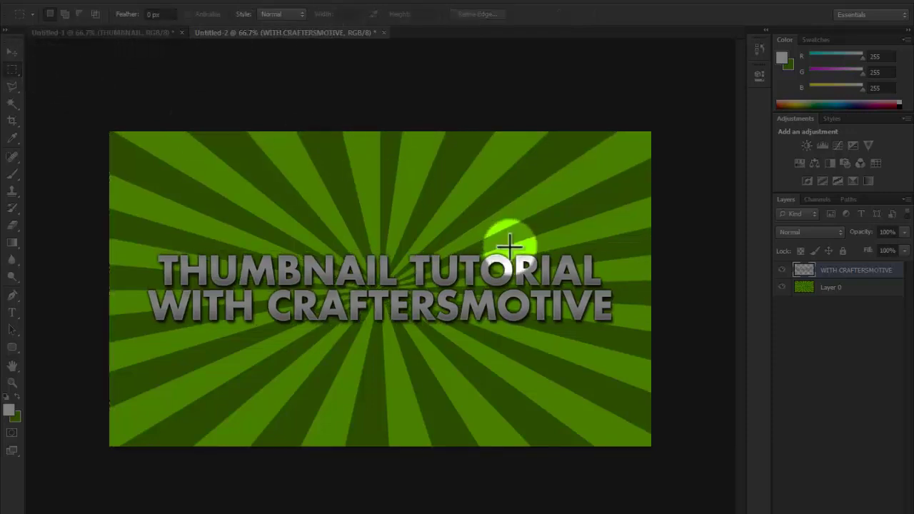
- Shift the hue of the sunburst background layer from green to orange with a Hue/Saturation adjustment
left_click(828, 289)
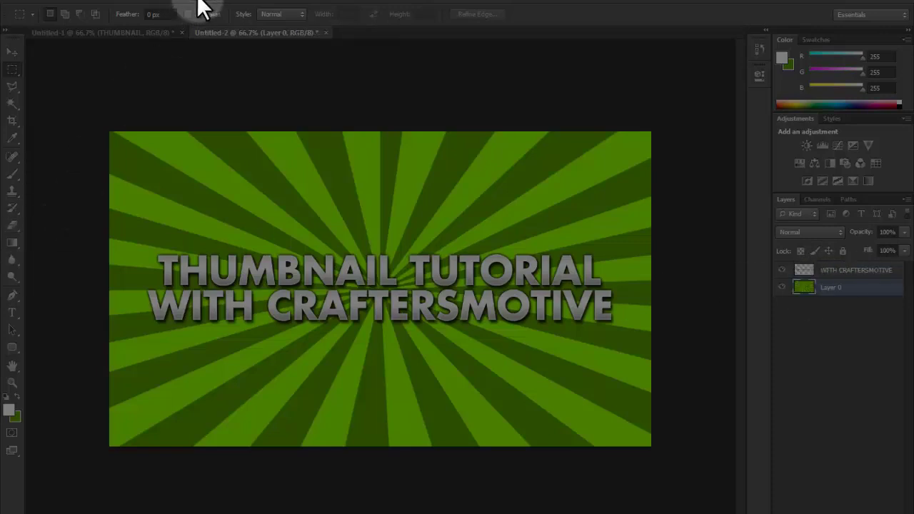
left_click(115, 0)
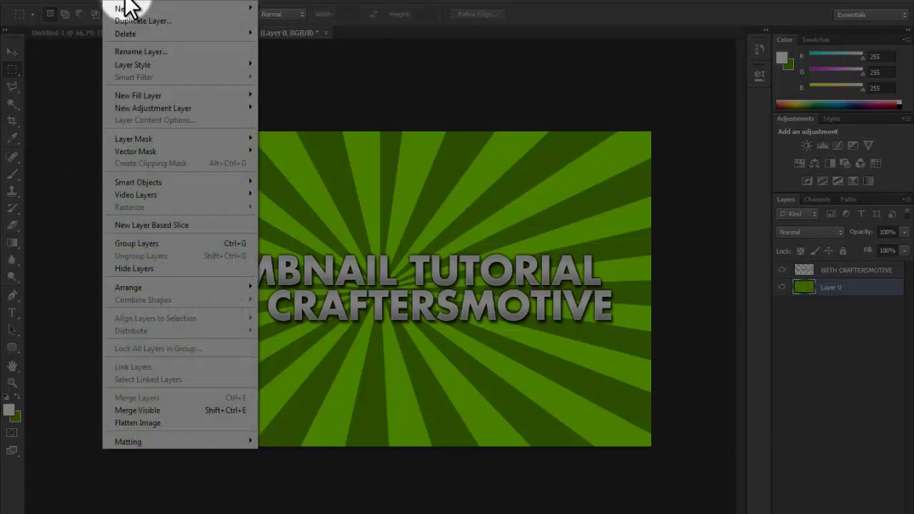
mouse_move(91, 2)
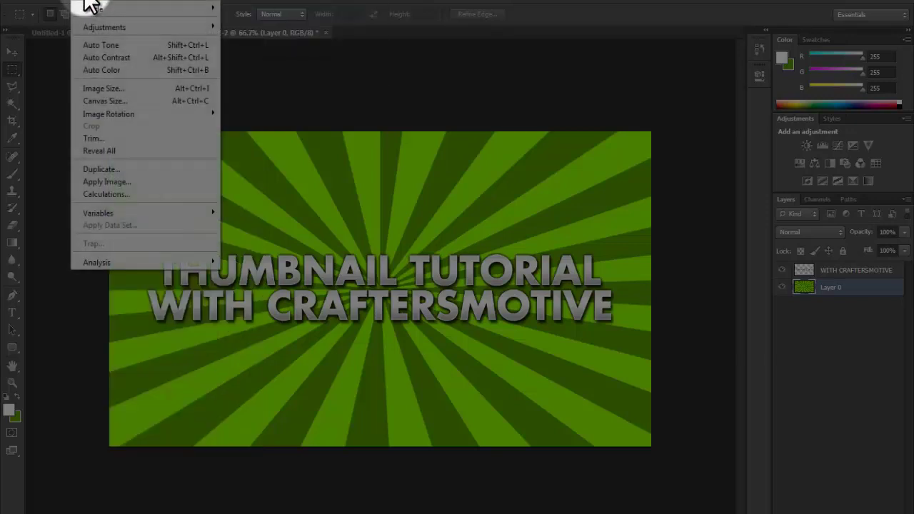
mouse_move(89, 27)
left_click(293, 93)
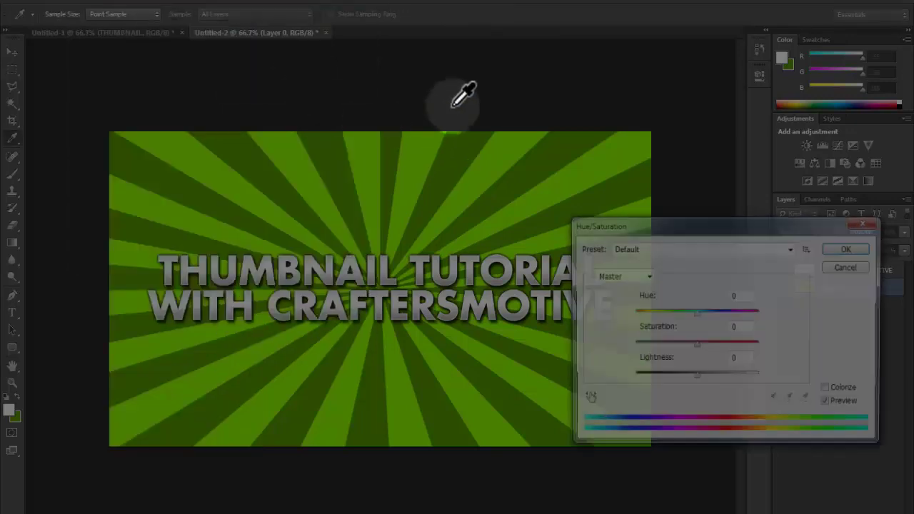
left_click_drag(679, 312, 664, 337)
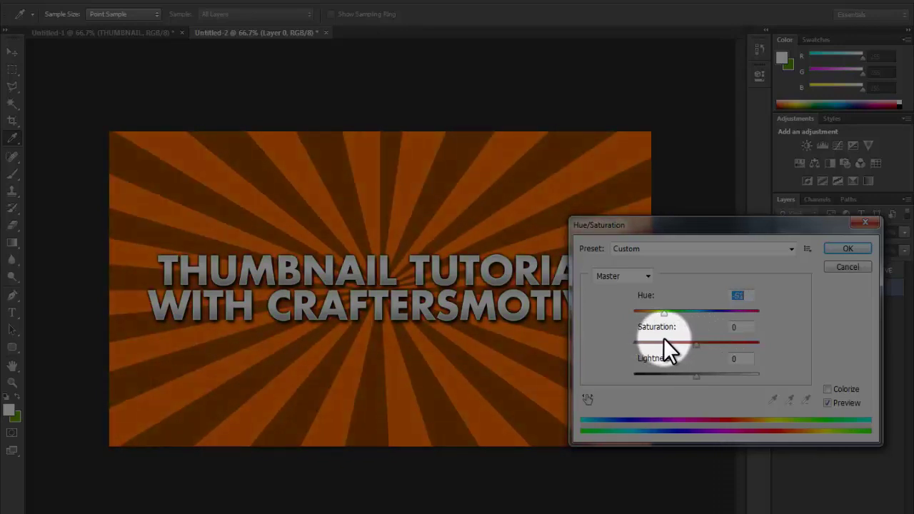
left_click(855, 248)
- Add a new Futura-Bold 72 pt text line reading CRAFTERSMOTIVE above the title
left_click(850, 271)
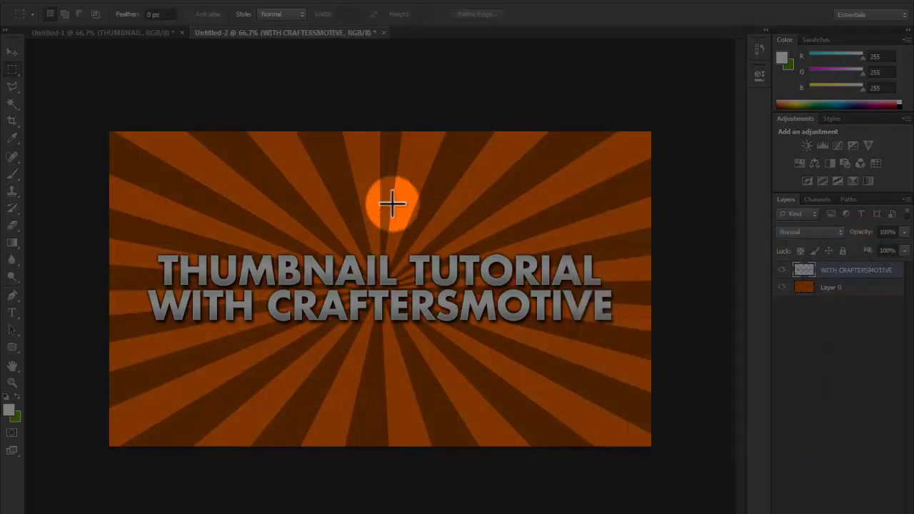
left_click(12, 314)
left_click(195, 223)
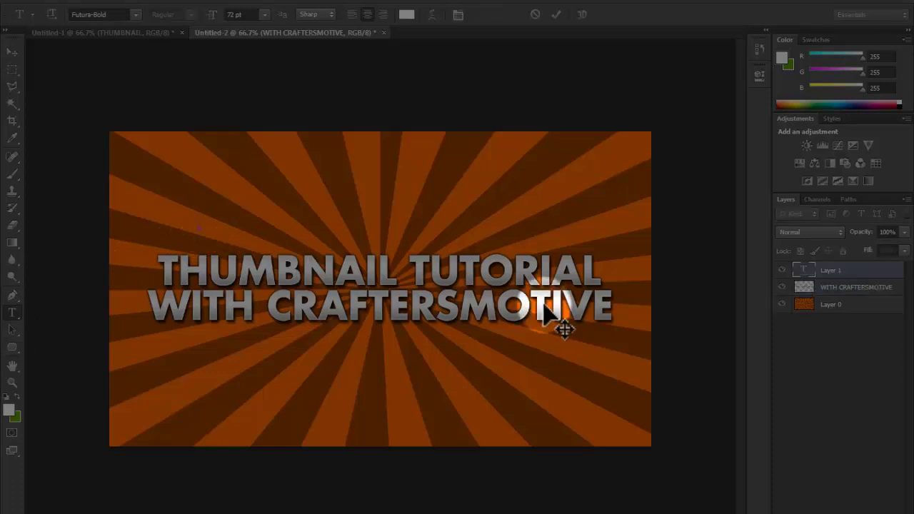
type("CRAFTER")
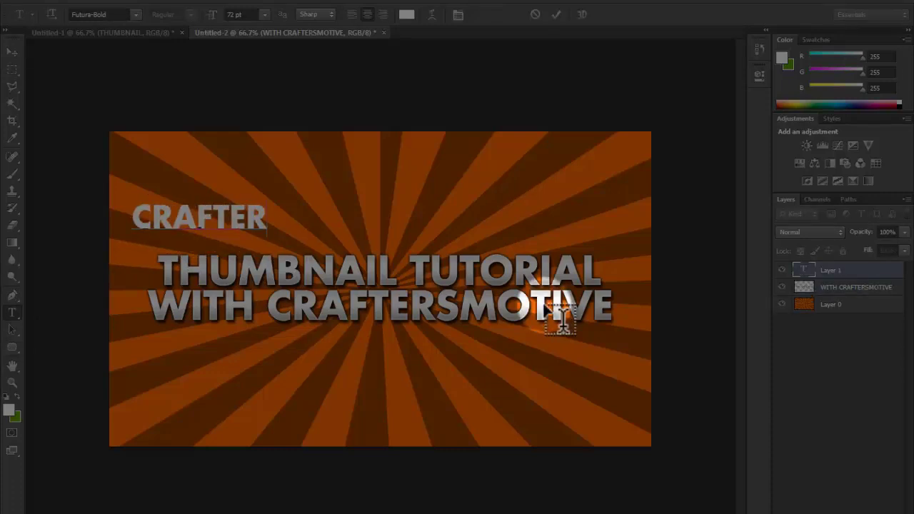
type("SMOTIVE")
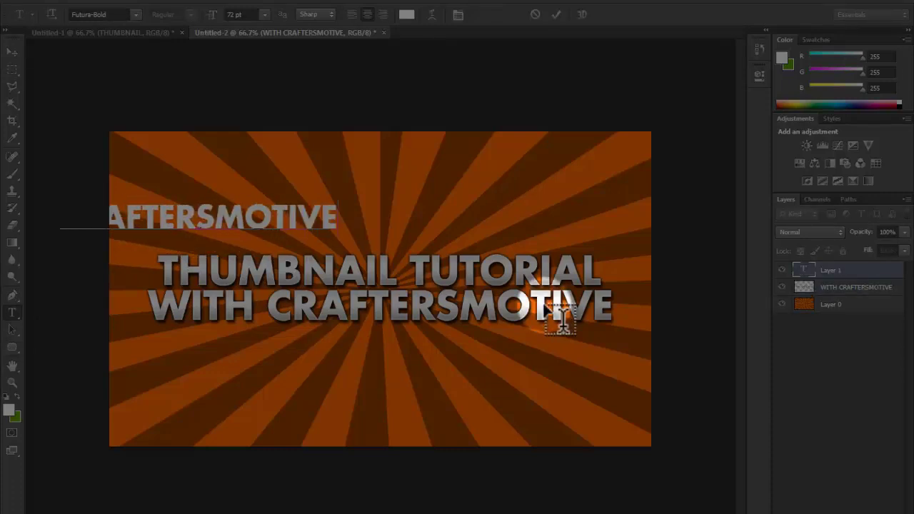
- Move the new CRAFTERSMOTIVE text just above the title and place its layer beneath the merged title layer
left_click(12, 51)
left_click_drag(278, 202, 407, 225)
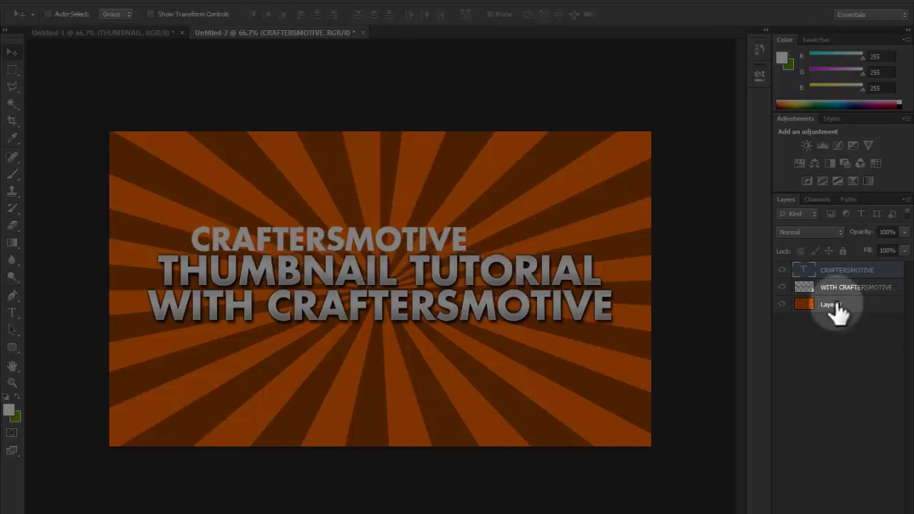
left_click_drag(847, 270, 835, 309)
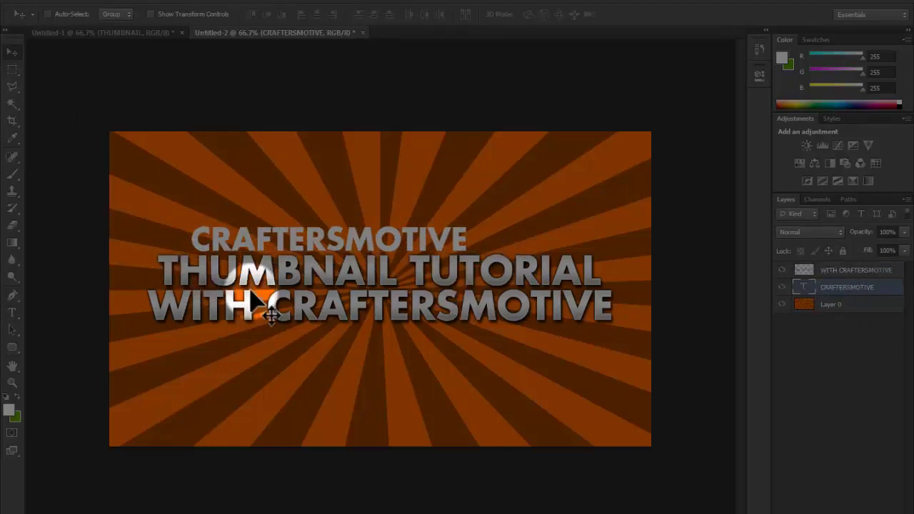
- Scale the CRAFTERSMOTIVE text to about 221%, rotate it about -27.5° to run diagonally across the canvas, and lower its opacity
key("ctrl+t")
left_click_drag(470, 224, 714, 147)
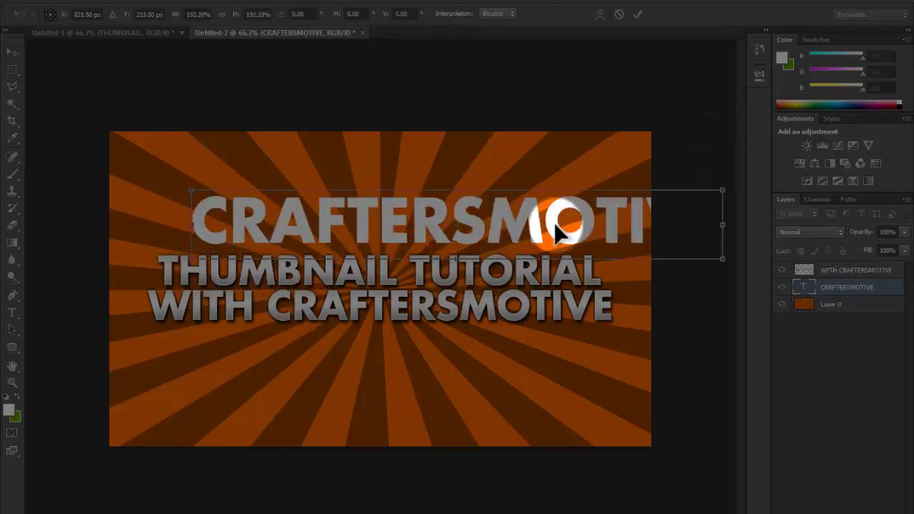
left_click_drag(567, 229, 595, 179)
left_click_drag(641, 100, 595, 188)
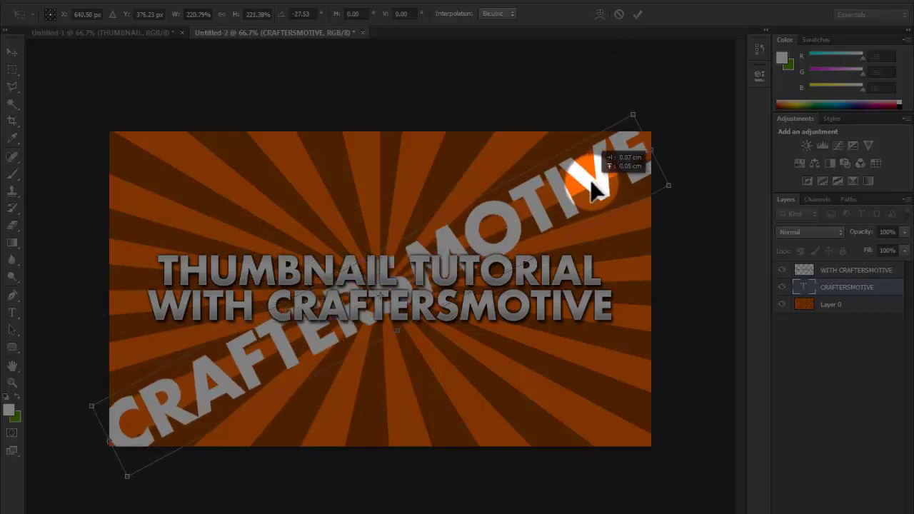
left_click(15, 50)
left_click(396, 206)
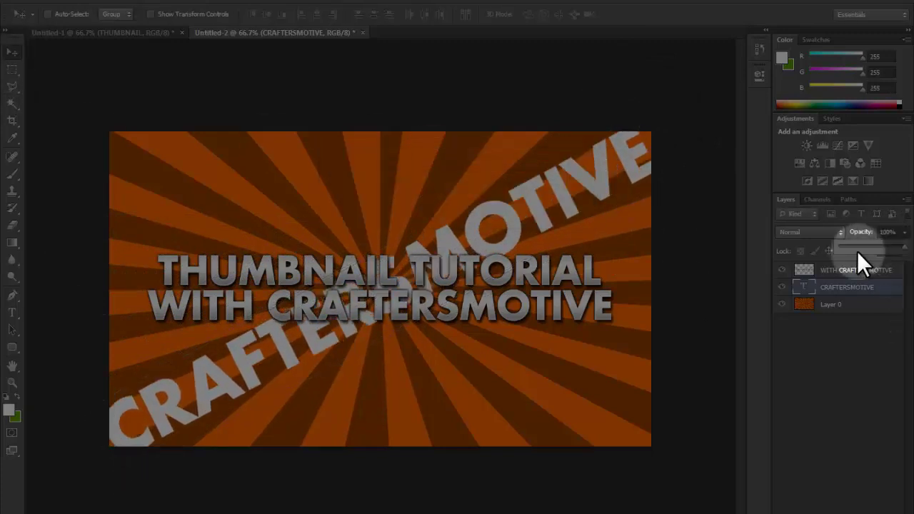
left_click_drag(847, 244, 840, 248)
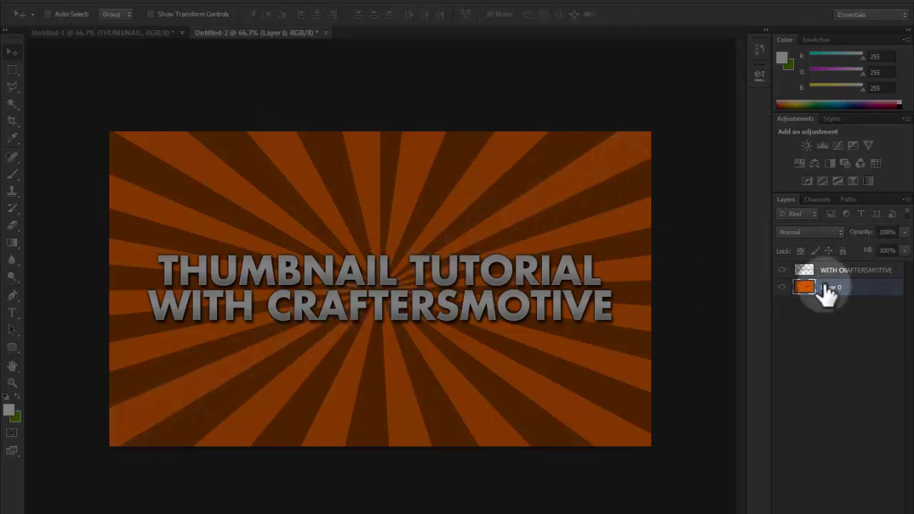
- Duplicate the merged title layer and enlarge the lower copy to about 111%, centred behind the original title
left_click(838, 275)
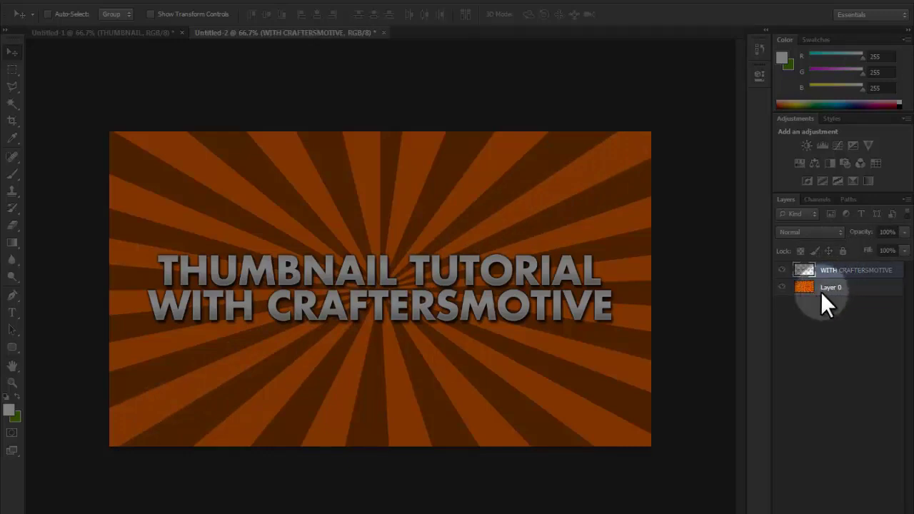
key("ctrl+j")
left_click(836, 290)
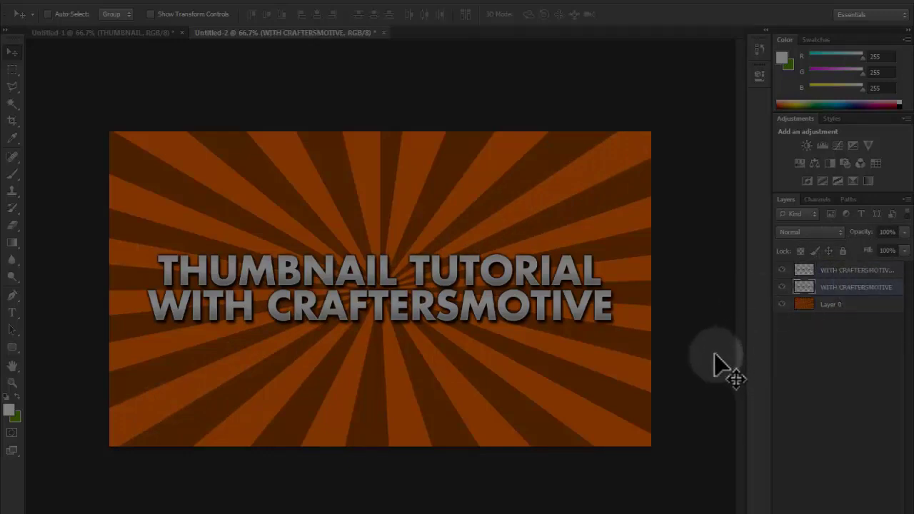
key("ctrl+t")
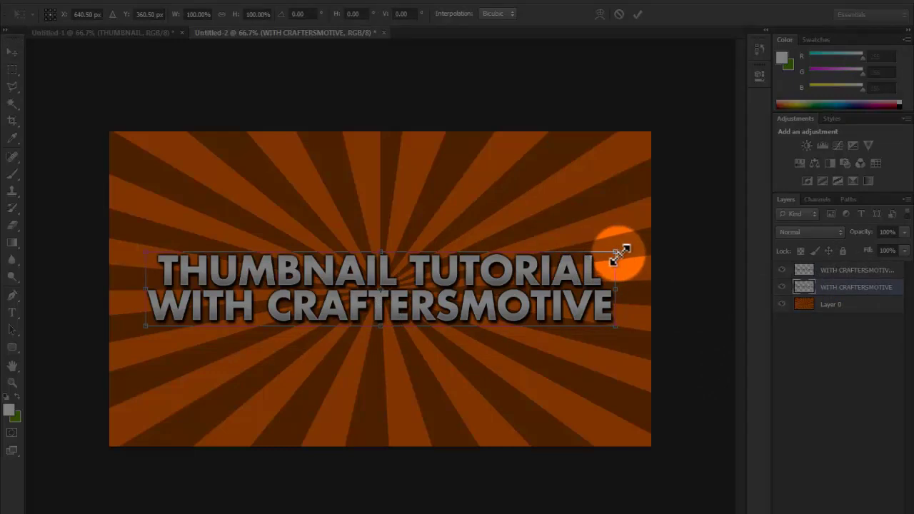
left_click_drag(619, 255, 615, 275)
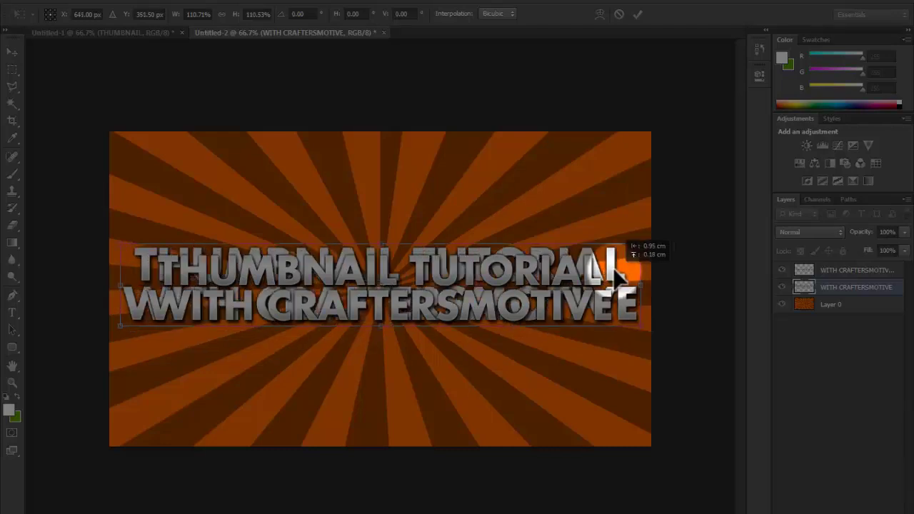
left_click(10, 53)
left_click(377, 211)
- Apply a Gaussian Blur of about 7 pixels to the enlarged title copy and lower its opacity to 34%
left_click(905, 232)
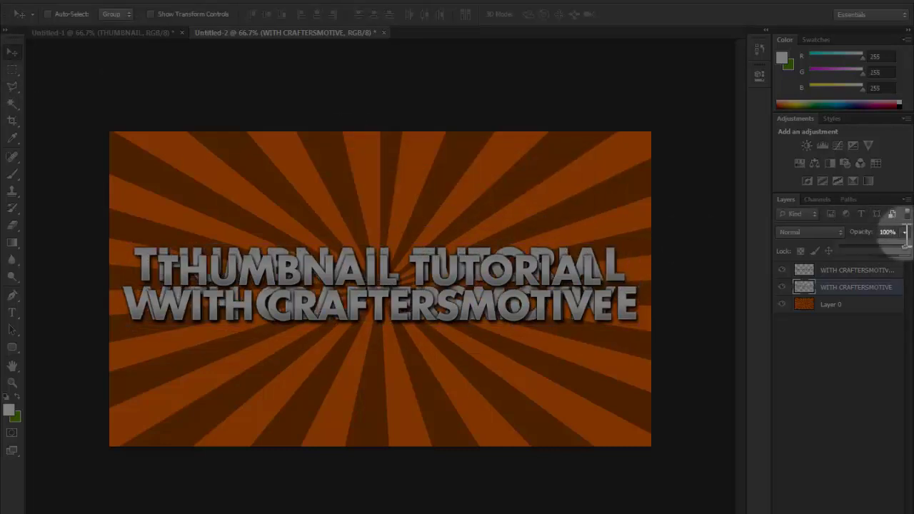
mouse_move(901, 246)
left_mouse_down()
mouse_move(845, 257)
mouse_move(903, 250)
left_mouse_up()
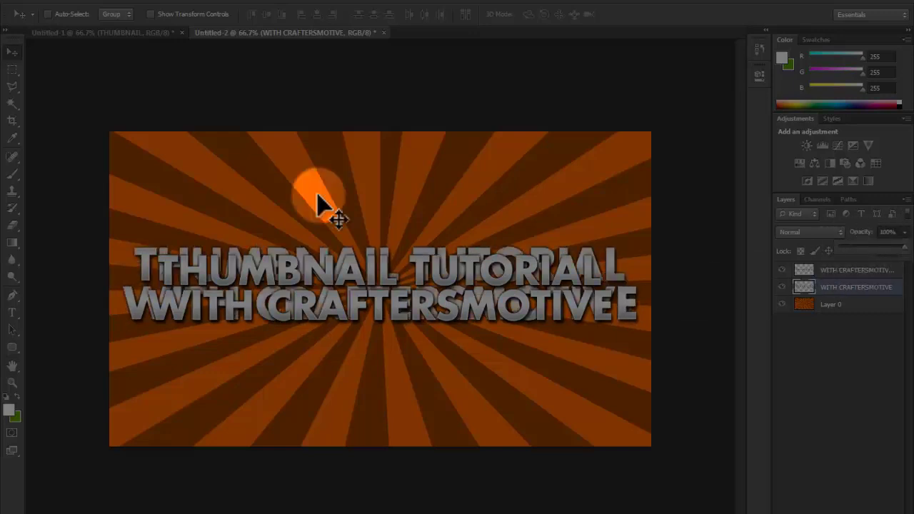
left_click(194, 3)
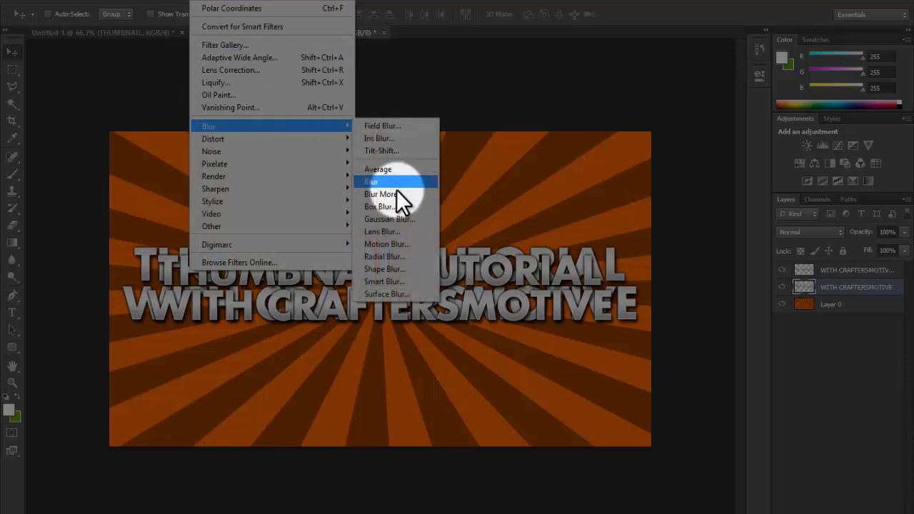
left_click(390, 219)
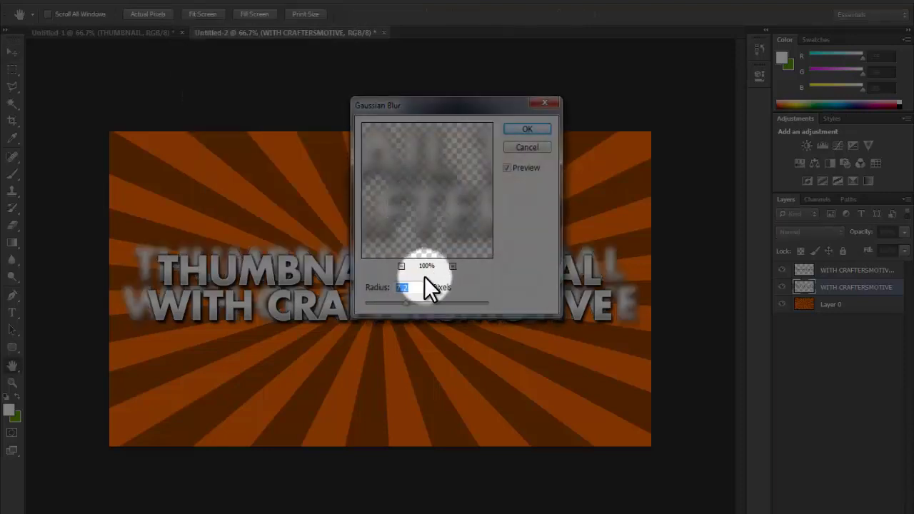
left_click(529, 129)
left_click_drag(905, 233, 861, 243)
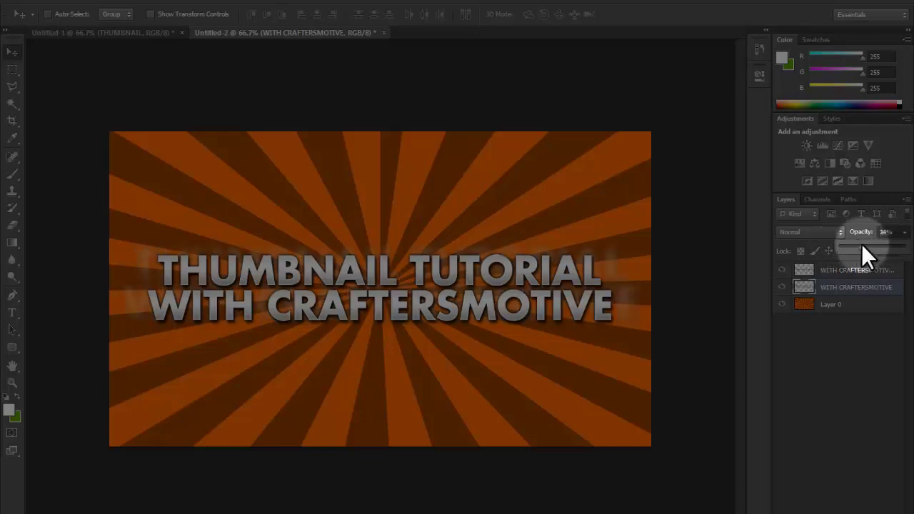
key("F9")
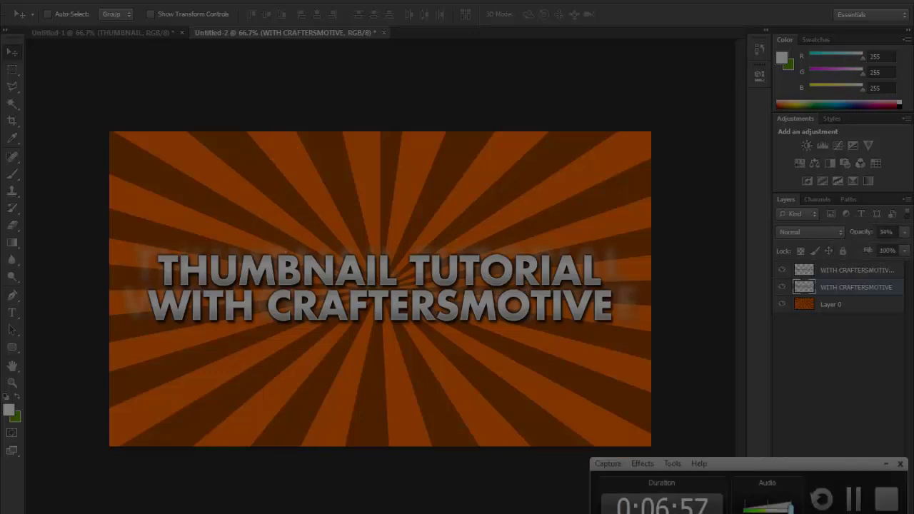